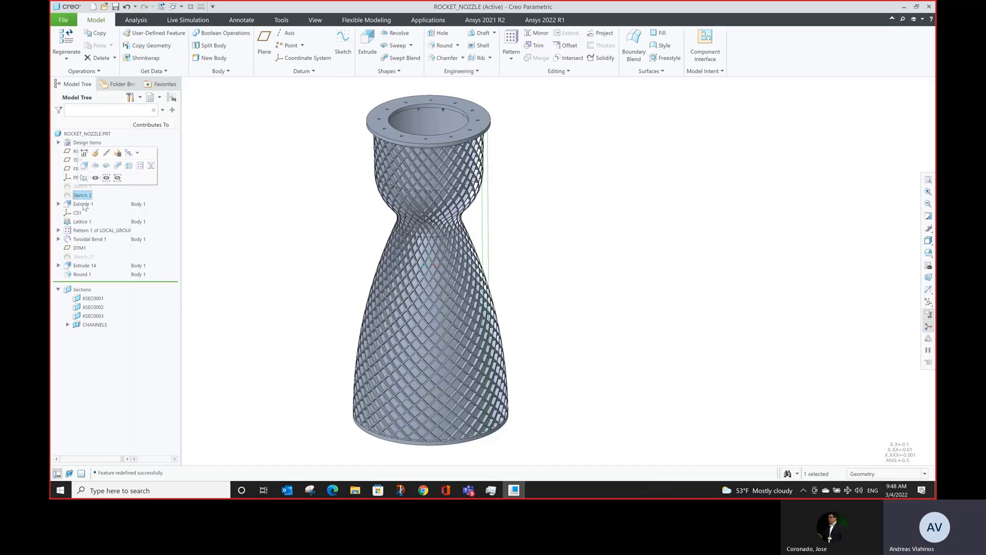
Highlight Extrude 1 and the CS1 coordinate system, and redefine Lattice 1 with a cell scale of 2.0.
click(83, 205)
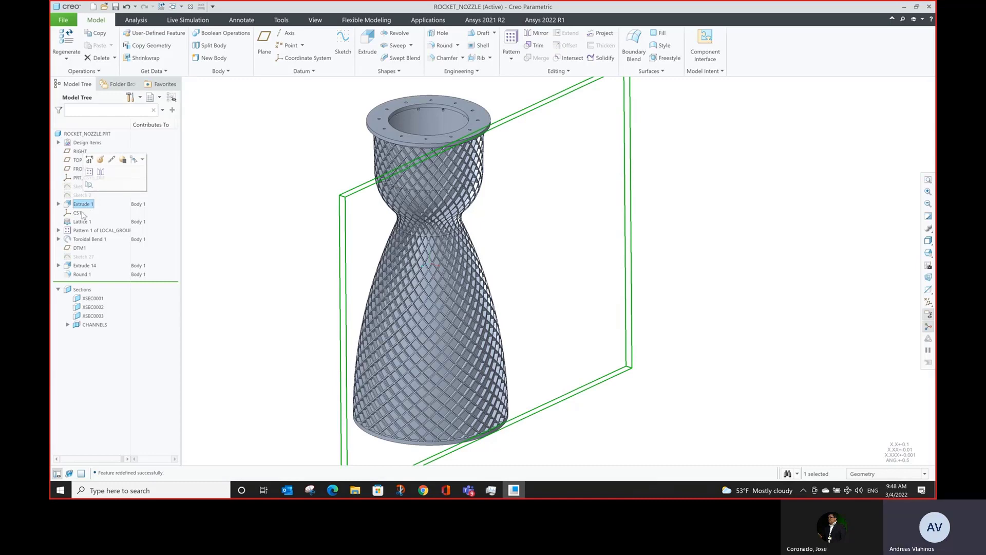
click(78, 214)
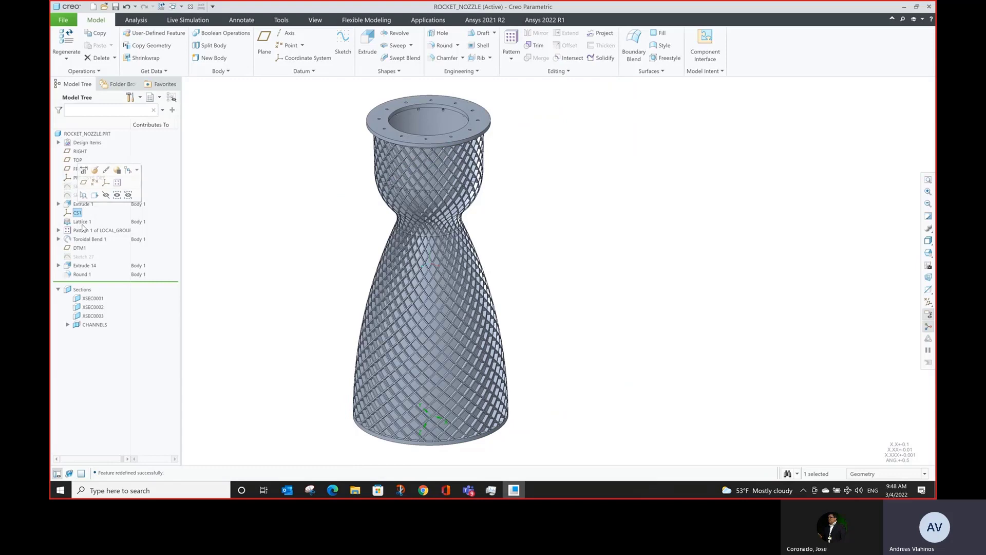
click(81, 222)
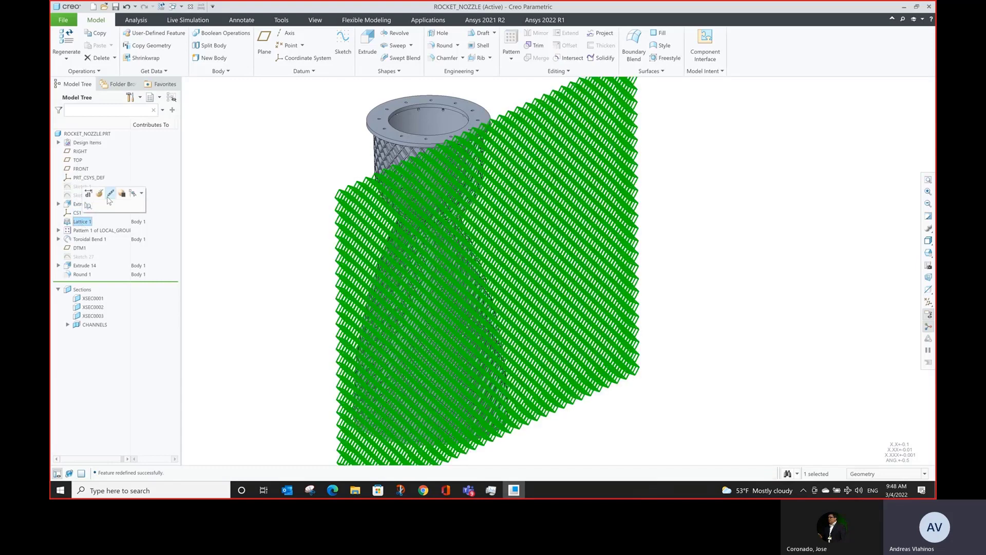
click(109, 196)
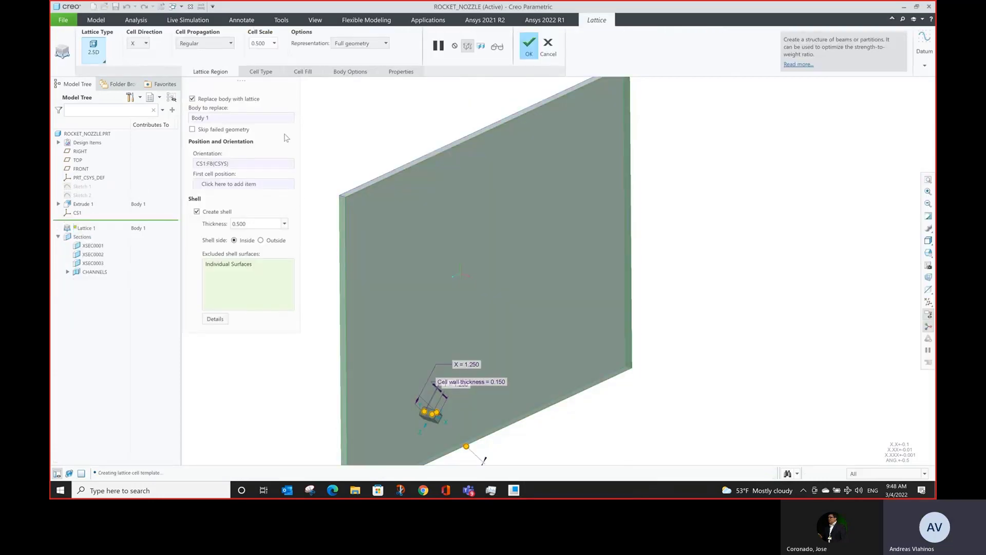
click(275, 43)
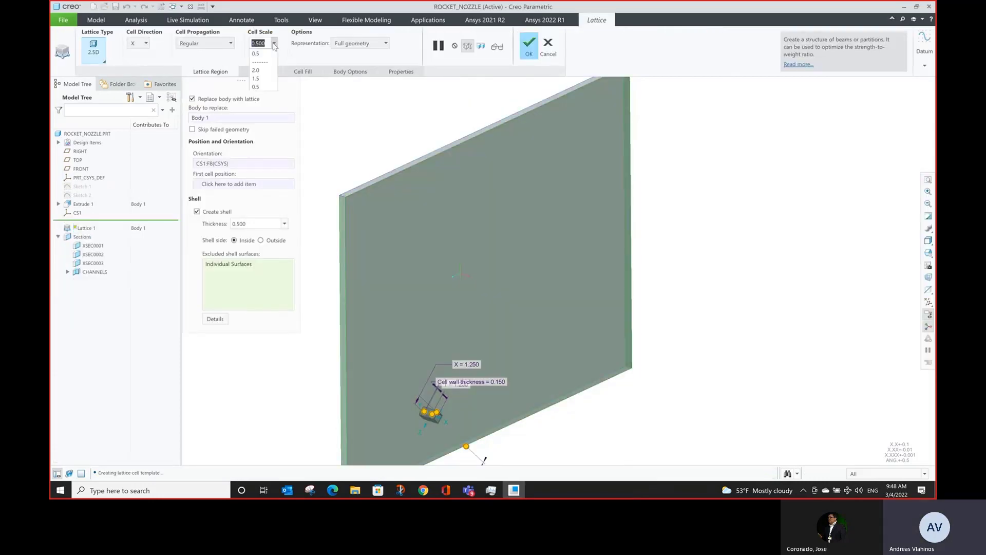
click(260, 74)
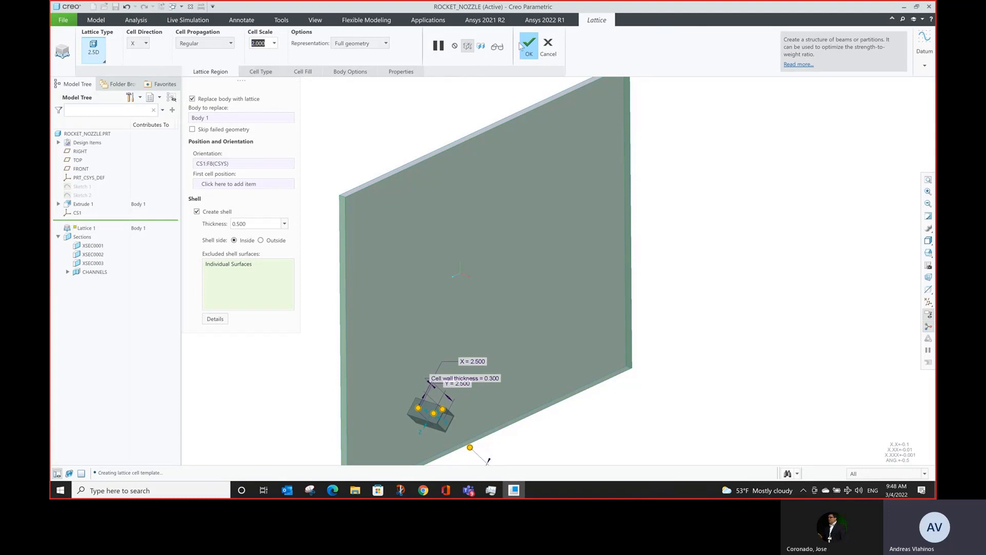
middle_click(403, 130)
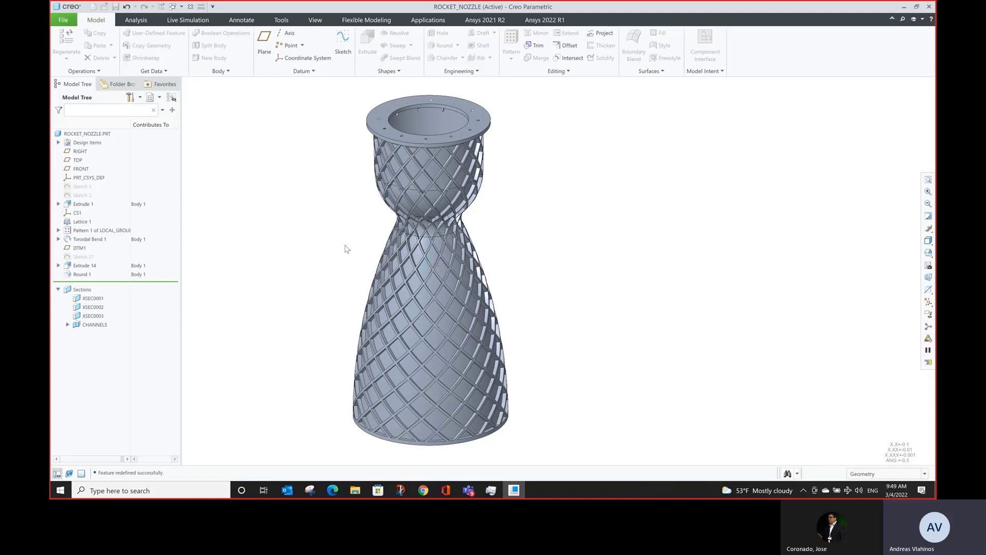
Redefine Lattice 1 so that its orientation references the PRT_CSYS_DEF coordinate system.
scroll(345, 249, down, 3)
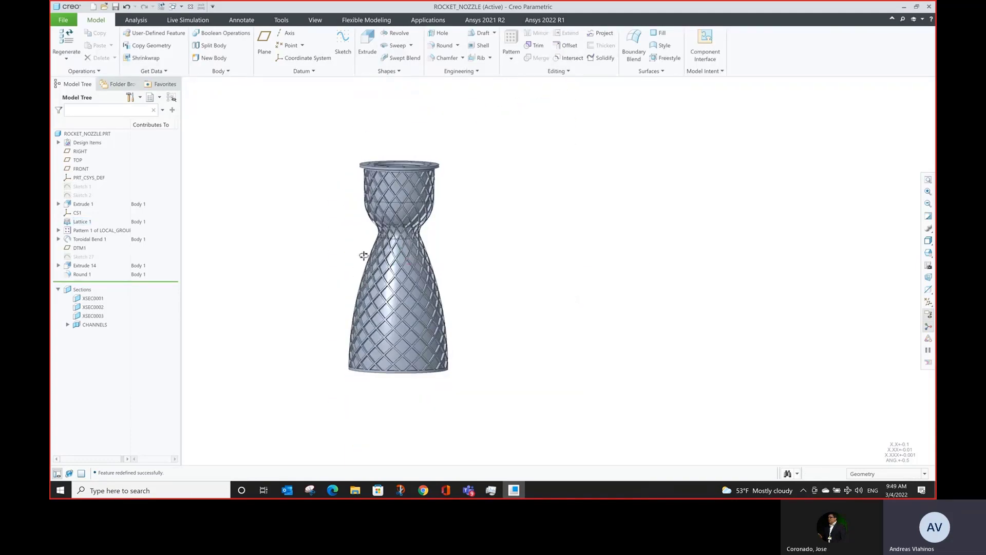
middle_drag(363, 255, 355, 268)
scroll(446, 281, up, 2)
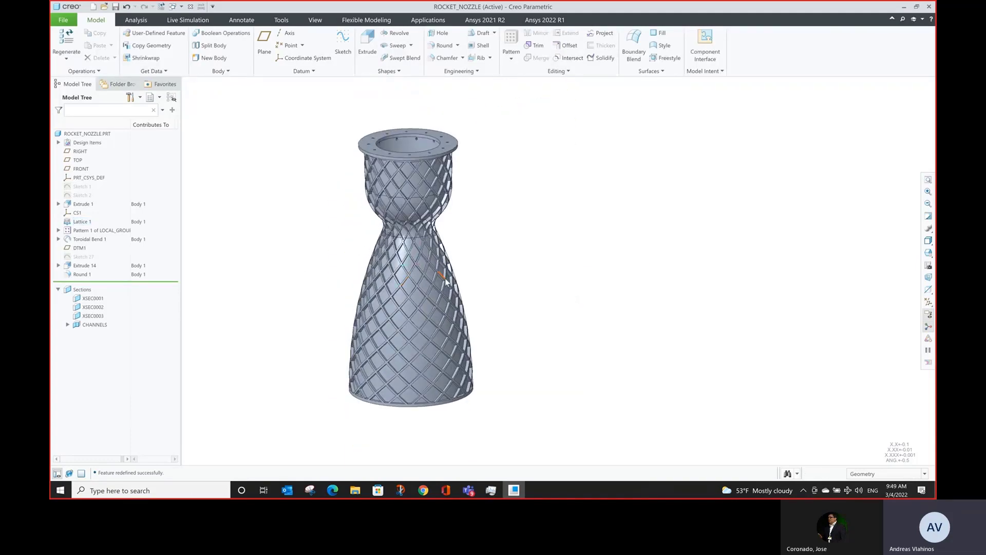
scroll(446, 281, up, 2)
scroll(445, 280, down, 2)
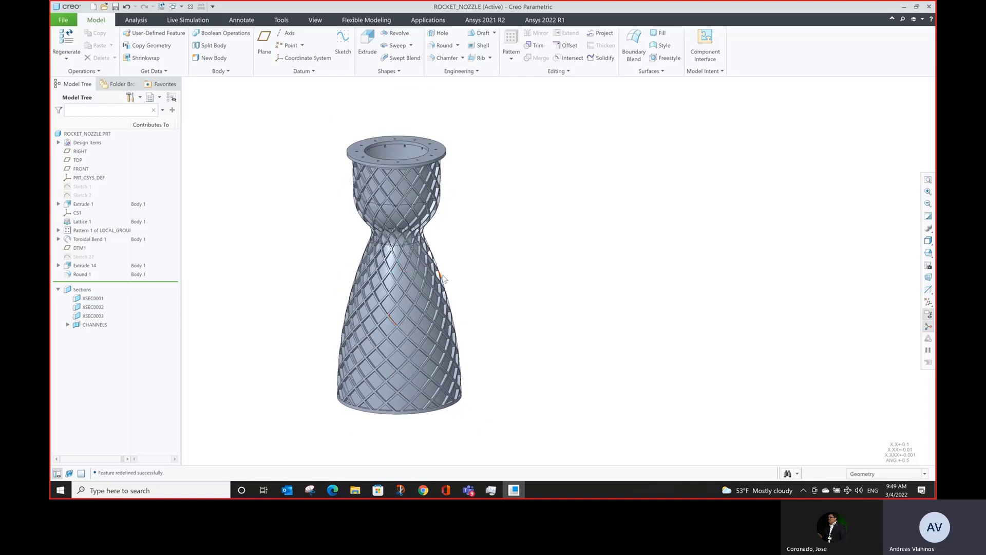
click(85, 225)
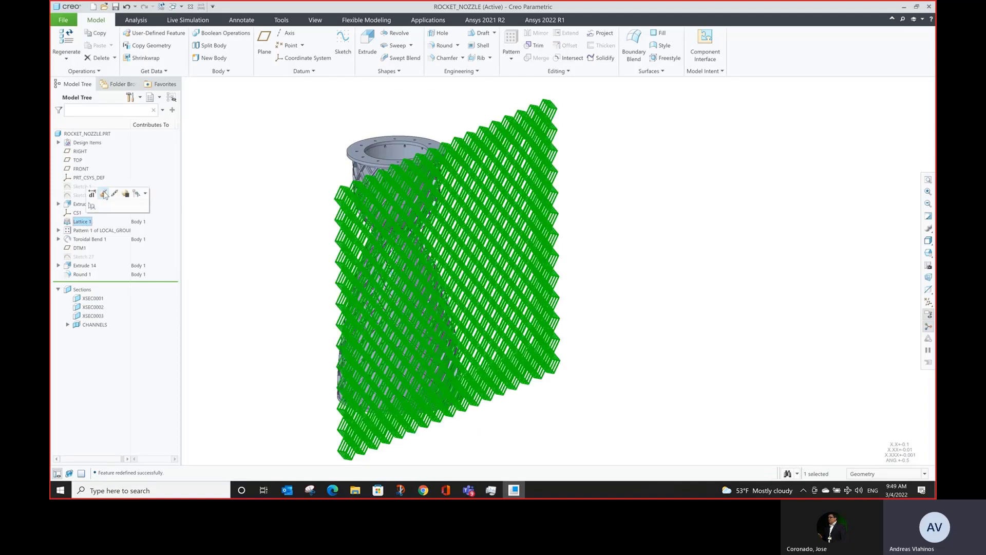
click(104, 194)
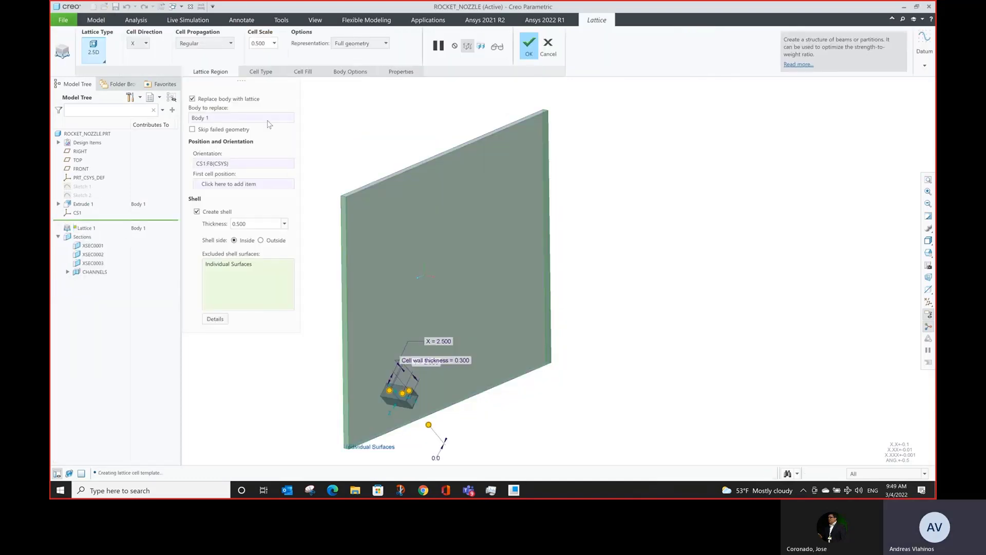
click(225, 164)
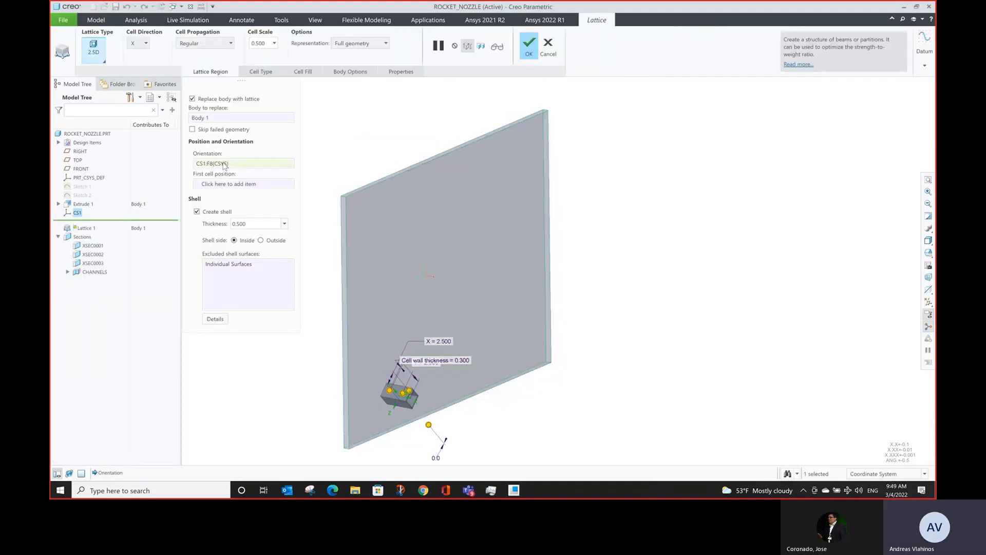
click(91, 179)
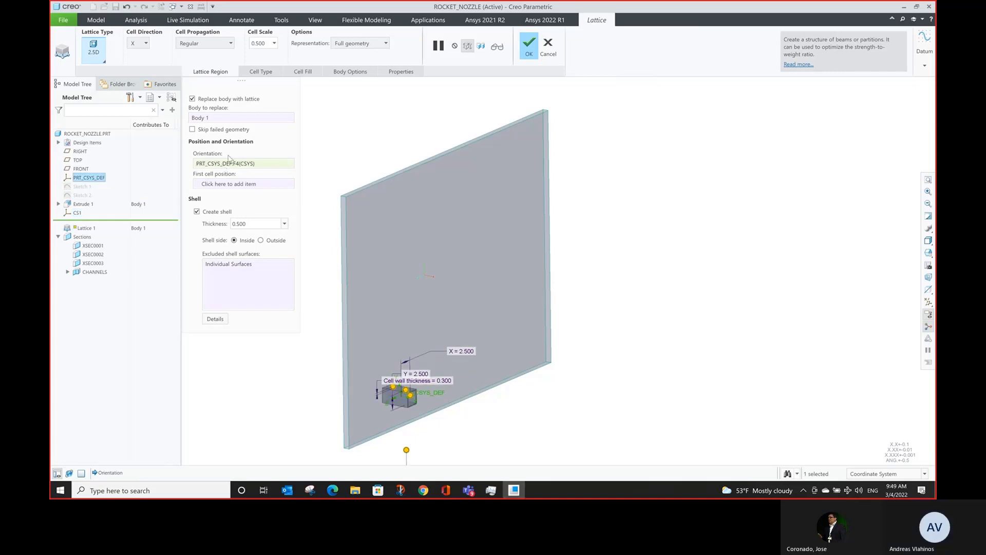
Set the lattice cell shape to triangular and accept the redefined feature.
click(262, 72)
click(259, 117)
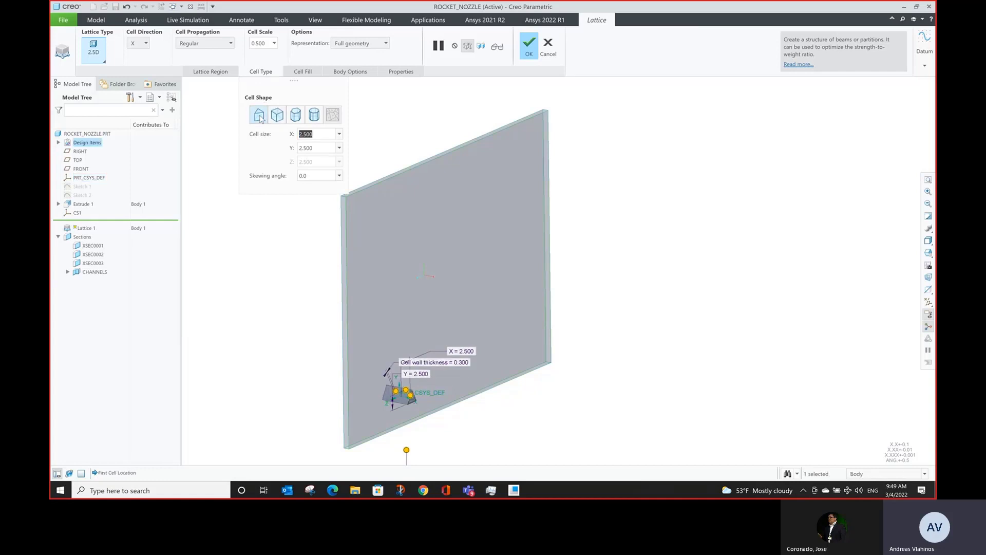
click(532, 50)
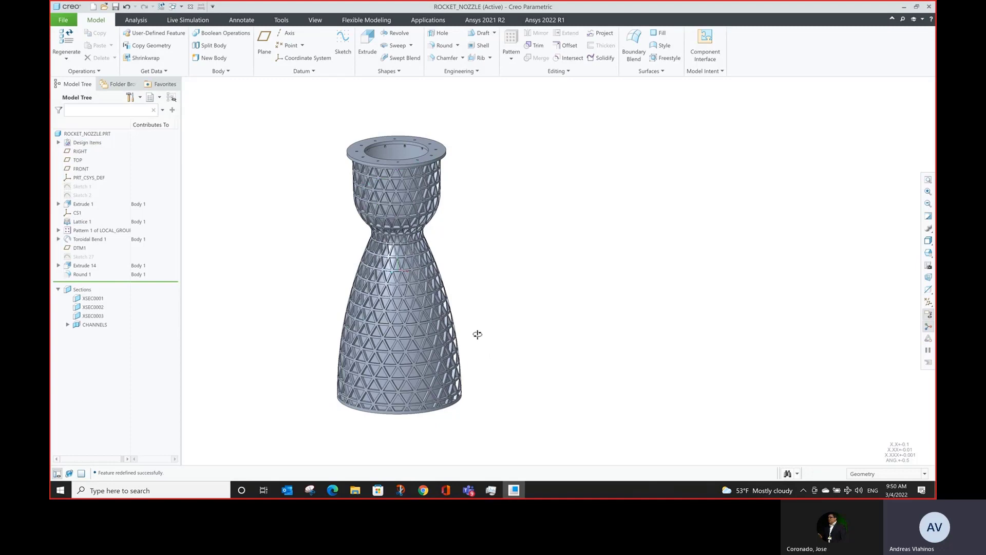
Examine the triangular lattice up close around the nozzle's throat and below the upper flange.
mouse_move(478, 334)
middle_down()
mouse_move(479, 256)
mouse_move(477, 330)
mouse_move(462, 339)
middle_up()
scroll(426, 268, up, 8)
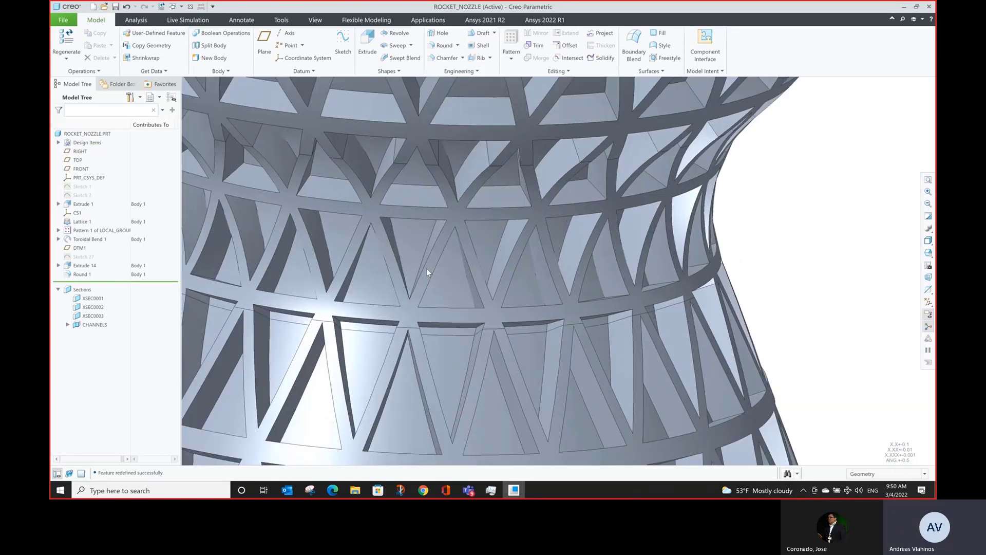
scroll(427, 268, down, 10)
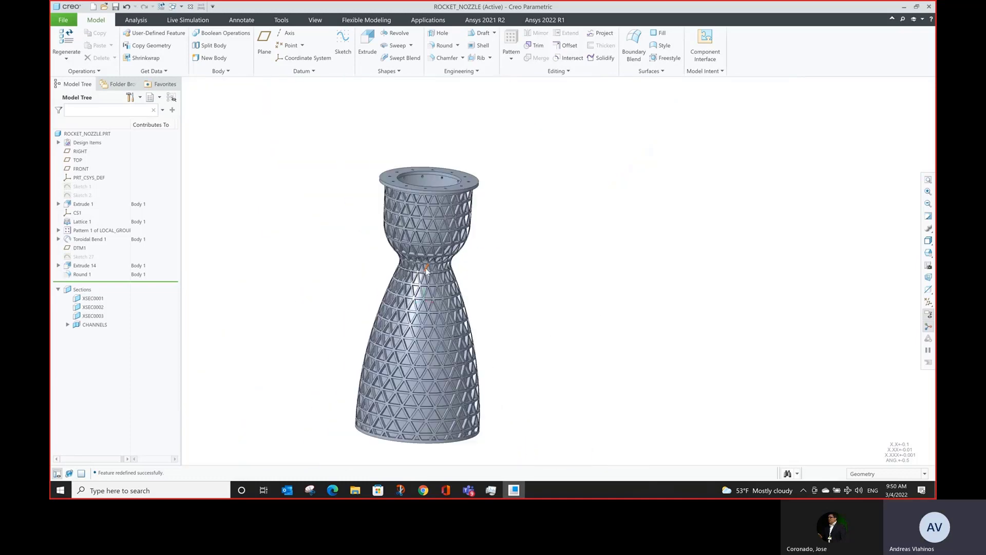
middle_drag(419, 291, 424, 240)
scroll(424, 241, up, 8)
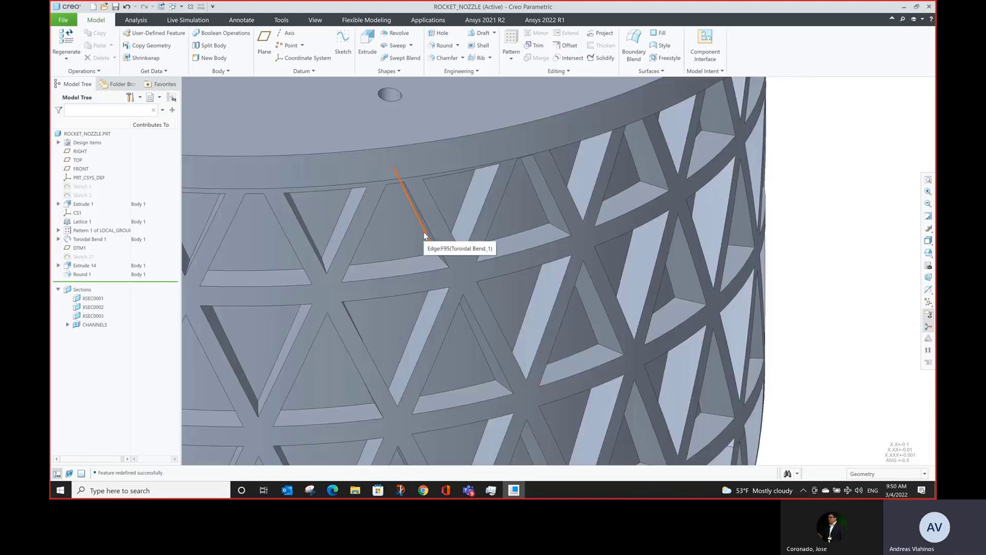
scroll(425, 236, down, 10)
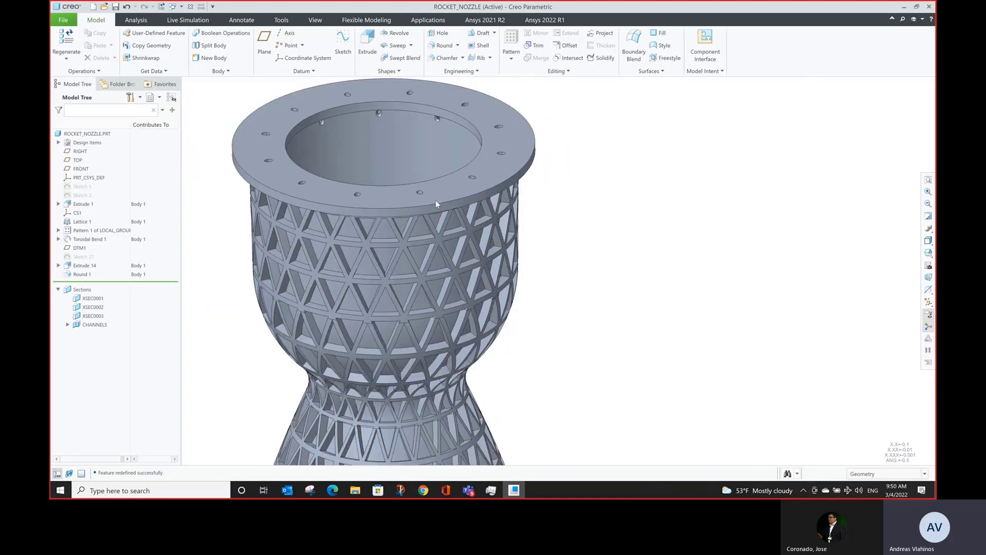
scroll(436, 203, down, 6)
scroll(405, 319, up, 4)
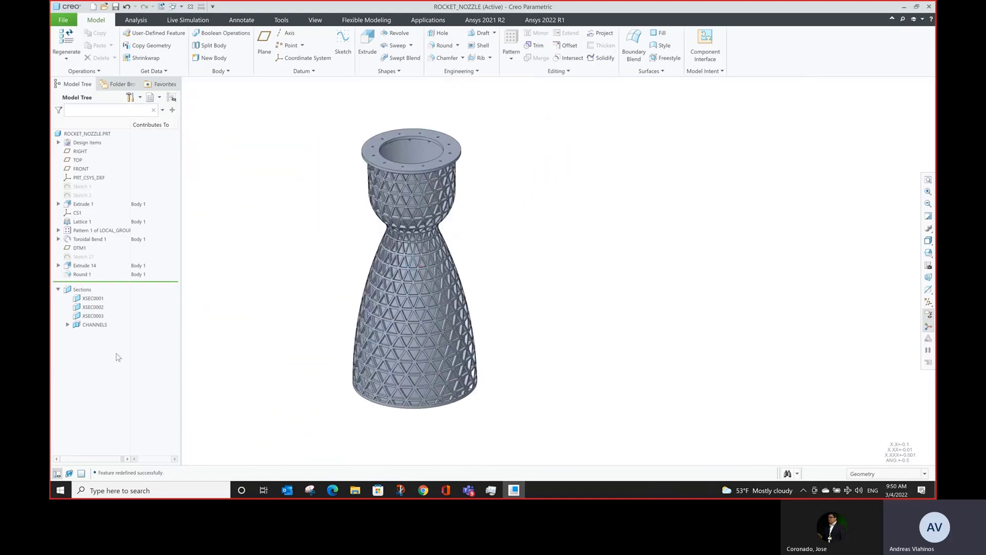
Activate the CHANNELS cross section to examine the nozzle's interior, and deactivate it again.
click(101, 325)
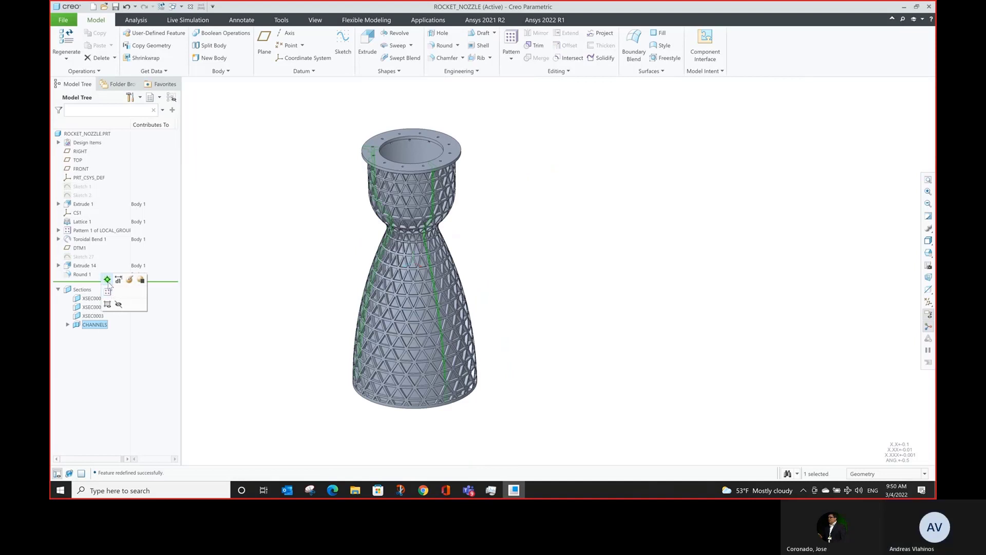
click(107, 280)
middle_drag(385, 369, 400, 353)
scroll(400, 353, down, 2)
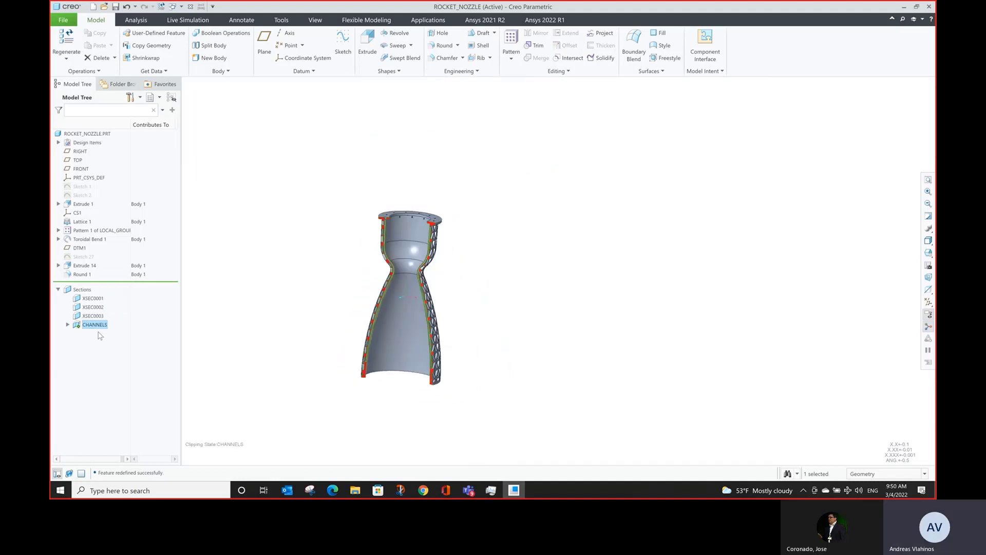
click(95, 324)
click(108, 280)
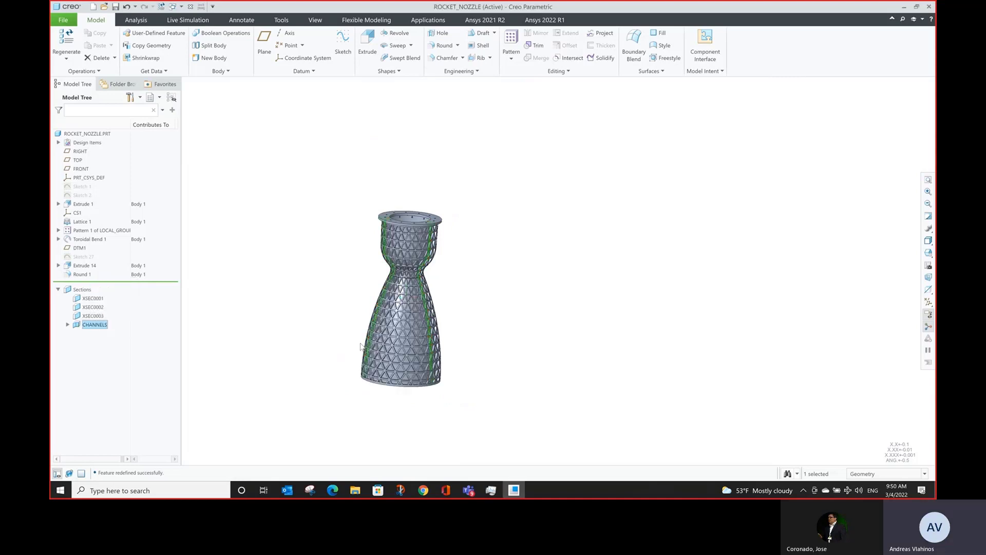
Redefine Lattice 1 with a hexagonal cell shape, review the cell fill settings, and accept the feature.
scroll(360, 345, up, 3)
middle_drag(411, 331, 414, 330)
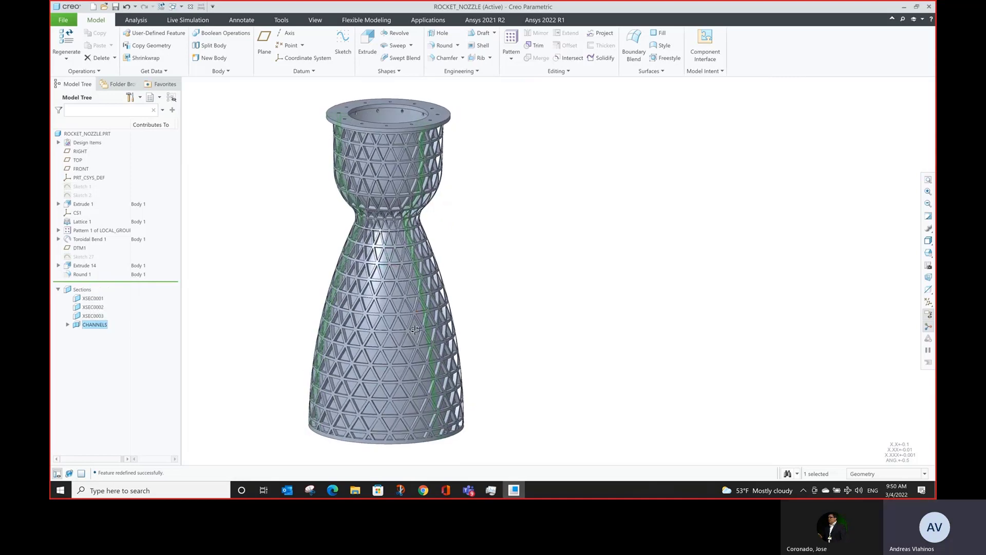
scroll(415, 341, down, 1)
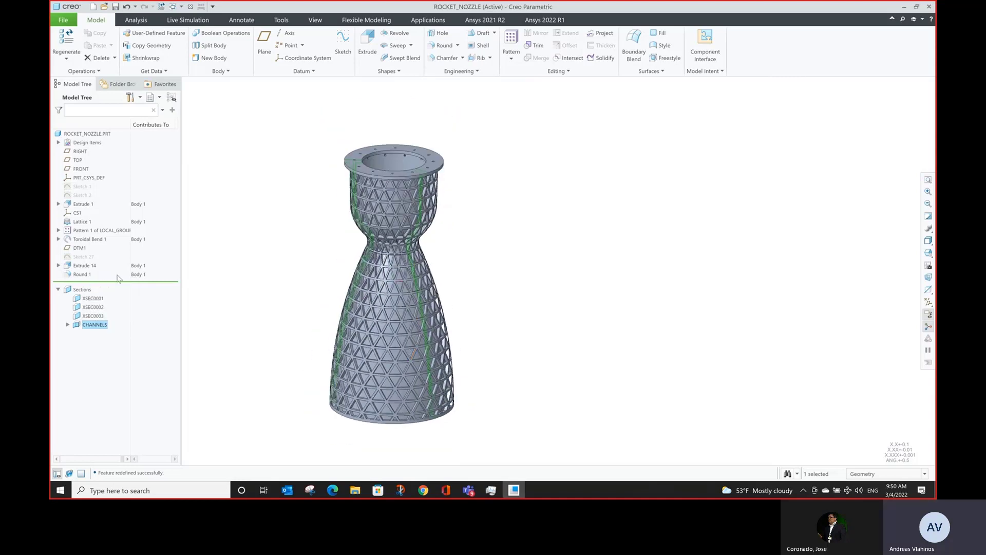
click(83, 221)
click(104, 194)
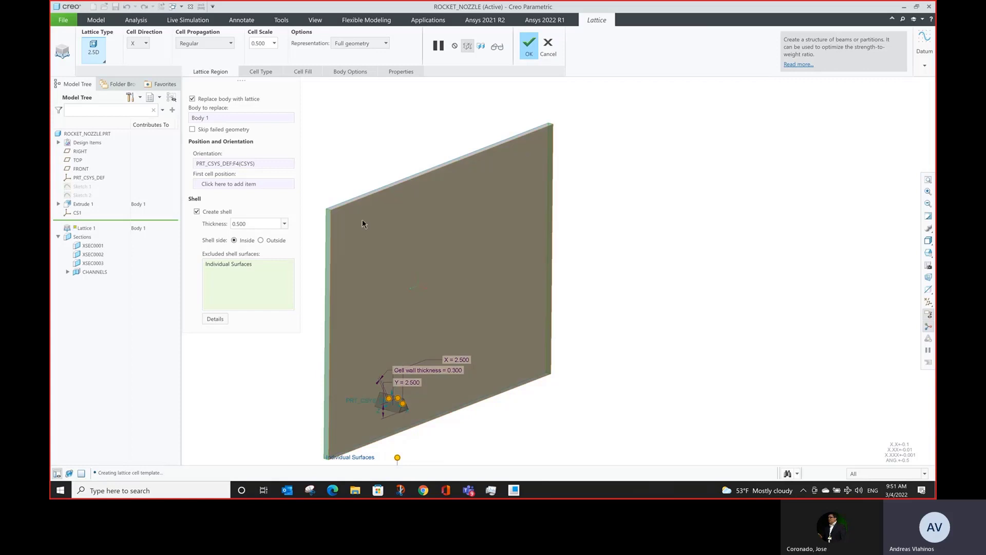
click(265, 71)
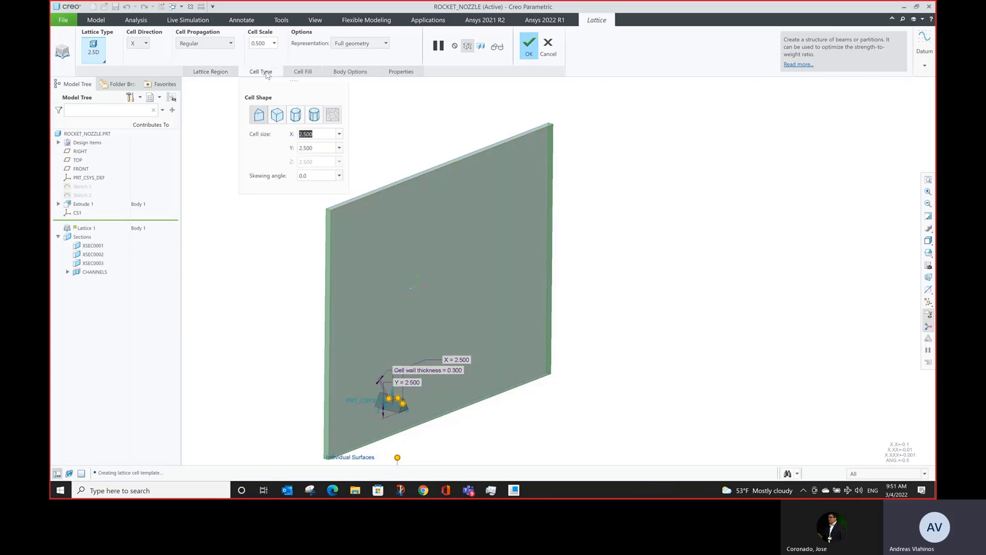
click(296, 117)
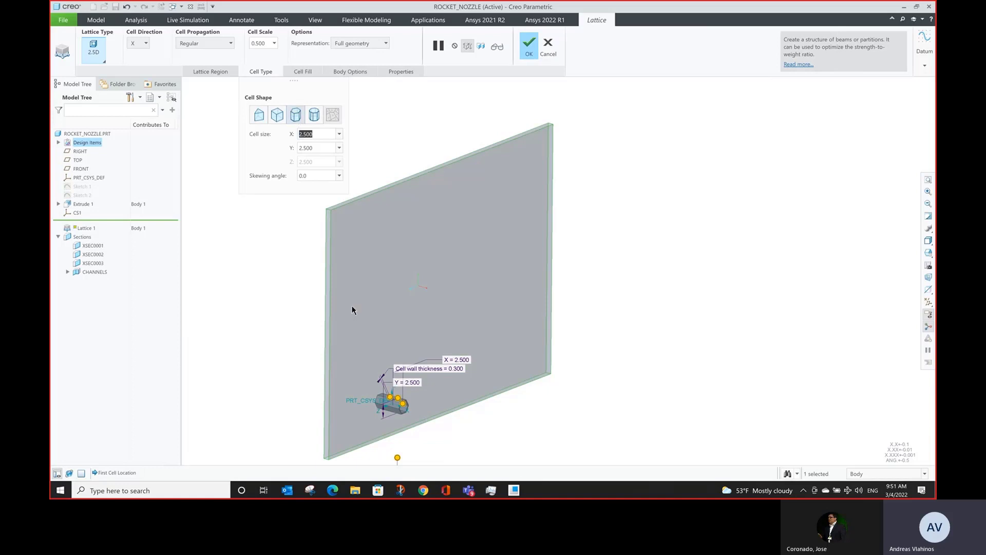
scroll(399, 406, up, 5)
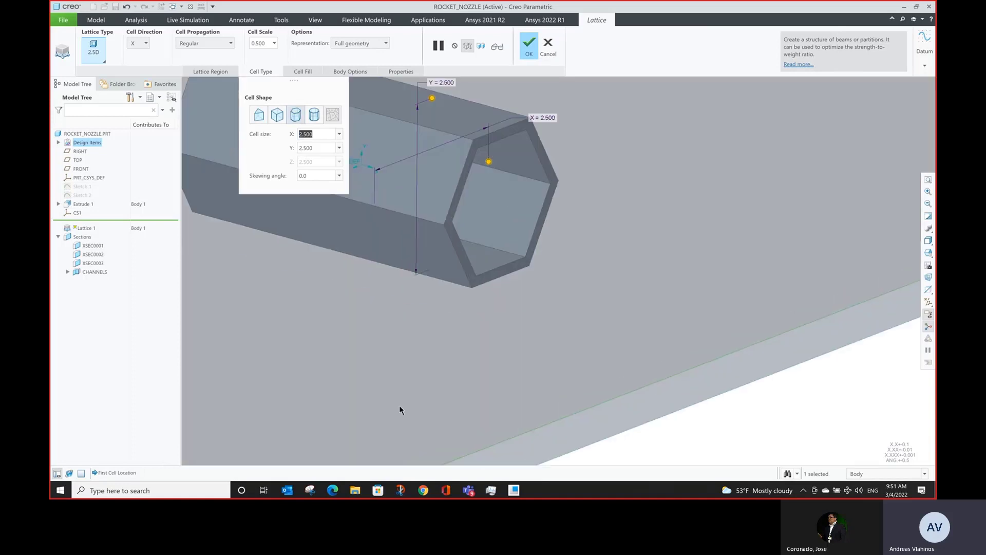
scroll(400, 405, down, 5)
middle_drag(399, 405, 443, 310)
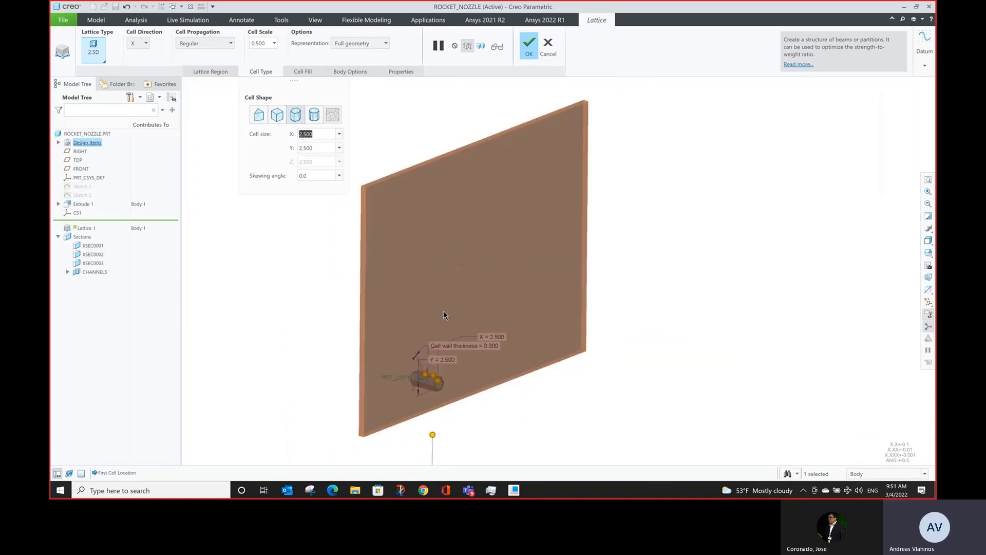
click(303, 71)
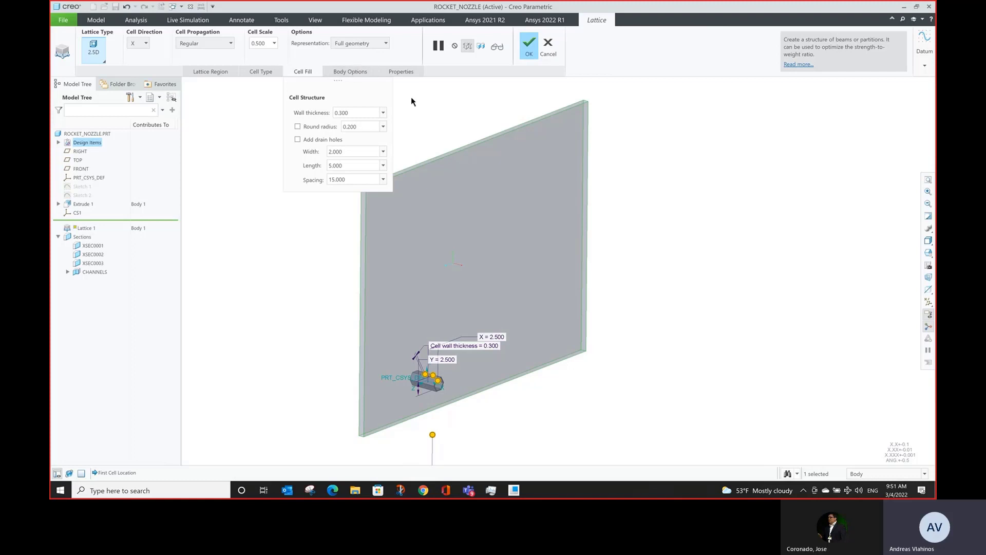
click(528, 52)
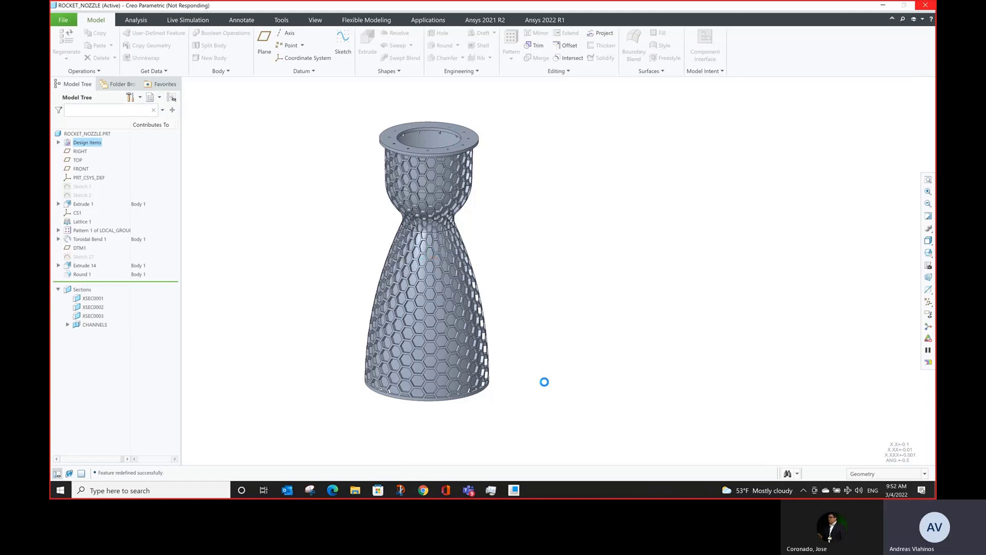
Examine the hexagonal lattice on the nozzle, up close around the throat and as a whole.
middle_drag(509, 386, 452, 310)
scroll(446, 270, down, 6)
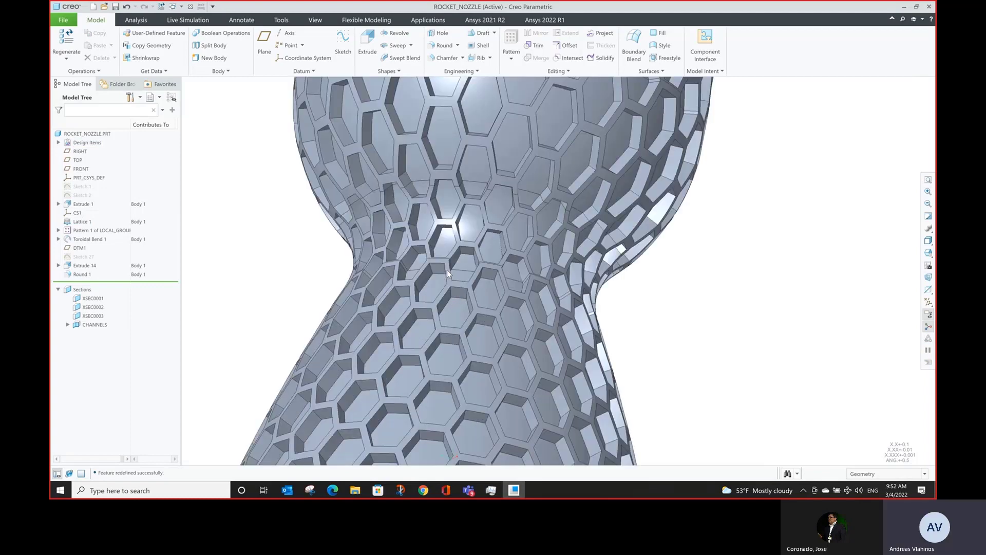
scroll(446, 270, up, 8)
middle_drag(447, 270, 510, 319)
scroll(444, 325, down, 5)
scroll(430, 277, up, 3)
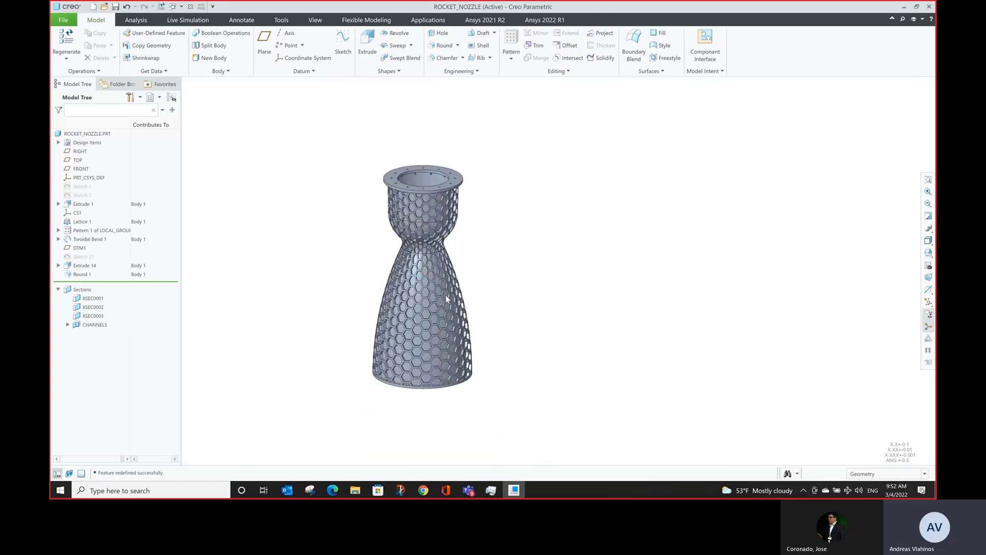
Switch to the Live Simulation environment and examine the simulation objects around the nozzle's flange, throat and body.
scroll(445, 294, down, 2)
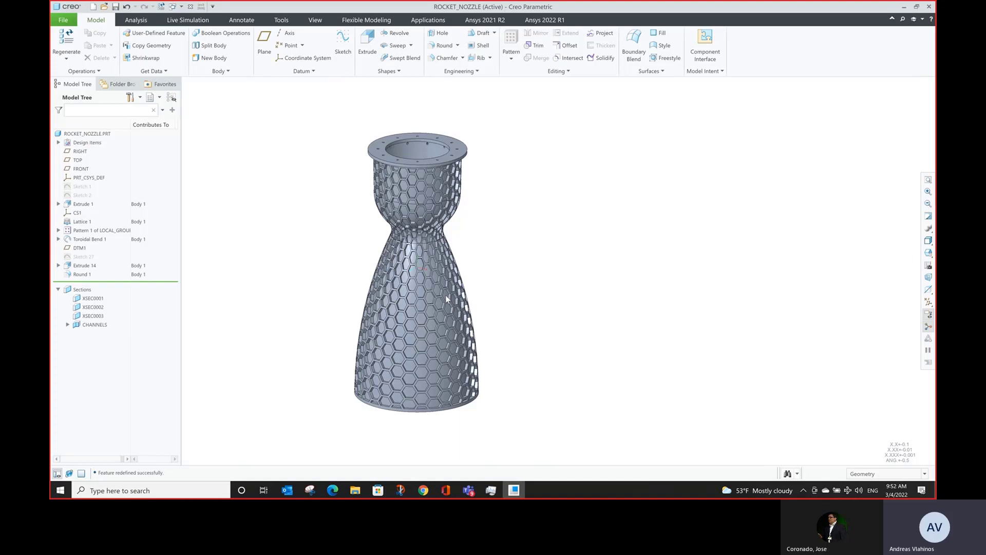
scroll(493, 287, up, 2)
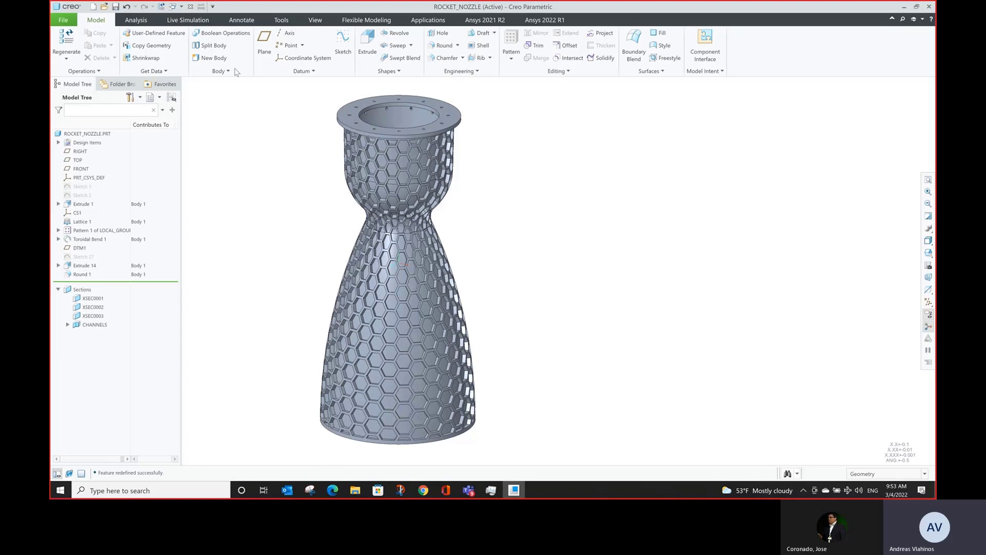
click(196, 23)
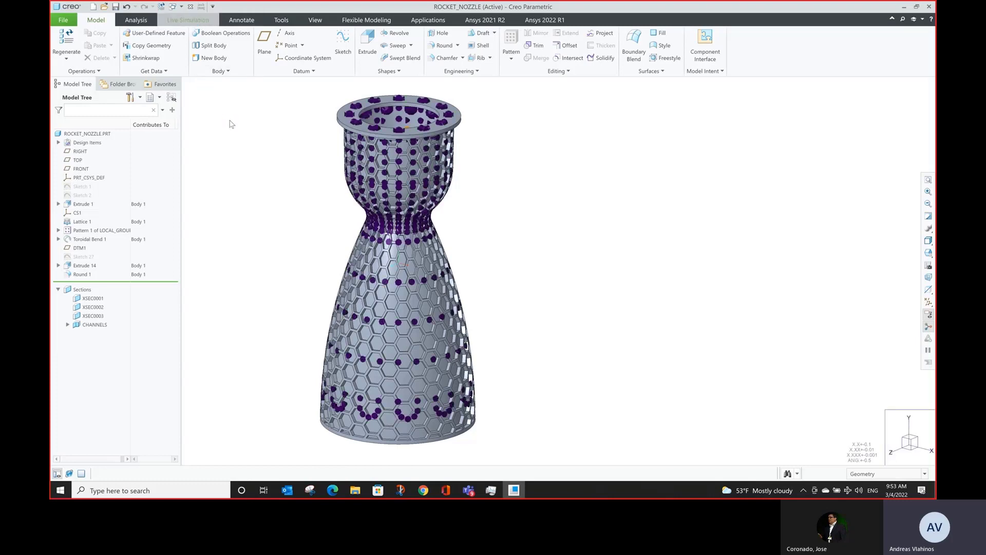
scroll(359, 123, up, 5)
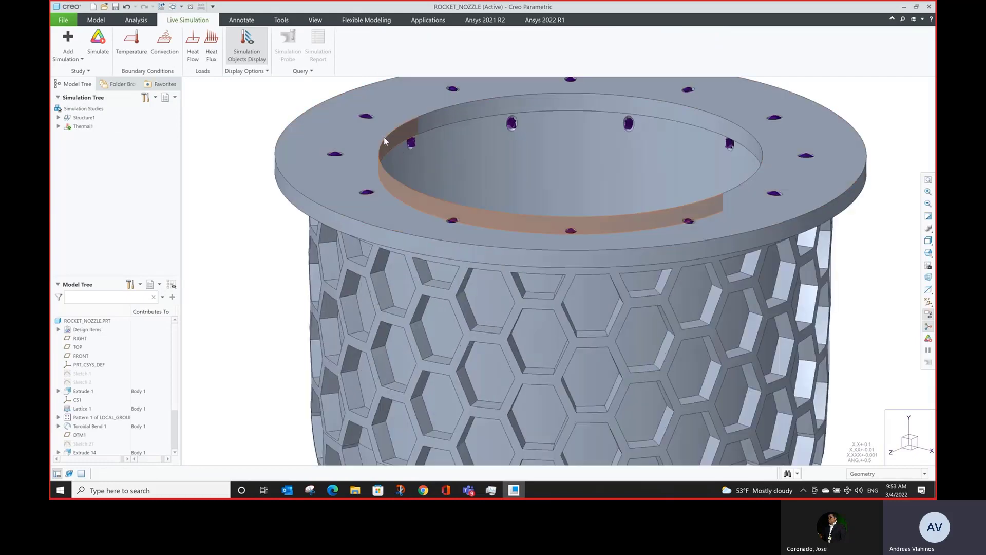
scroll(376, 127, down, 3)
scroll(372, 235, down, 3)
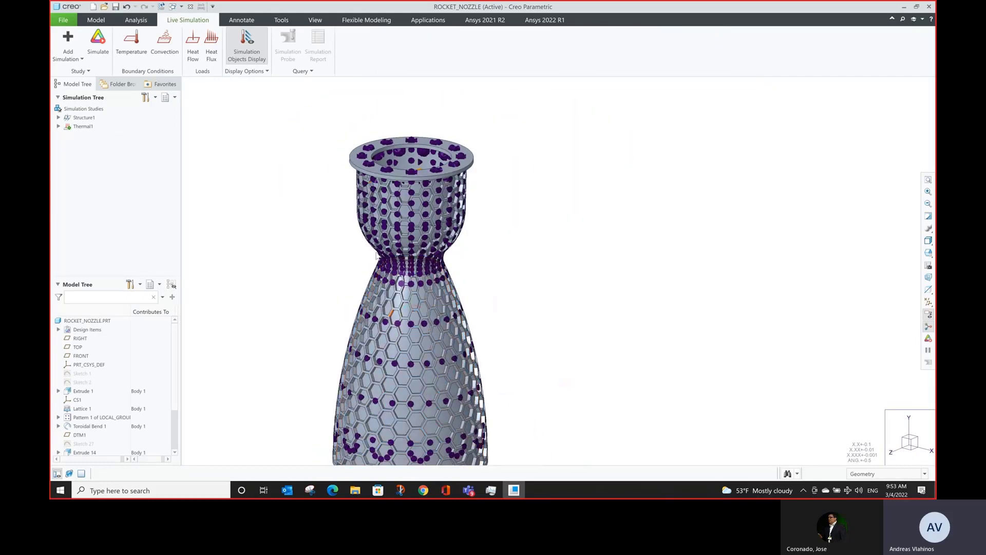
scroll(382, 287, down, 3)
scroll(393, 337, up, 2)
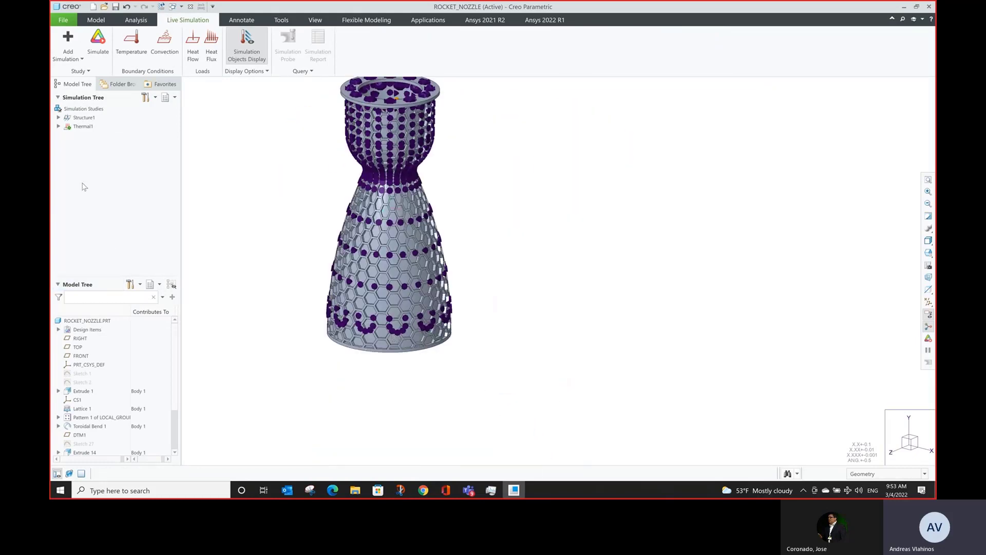
Expand the Thermal1 study's boundary conditions, highlight Convection2 to examine where it acts on the nozzle, and collapse the list.
click(58, 126)
click(67, 136)
click(105, 153)
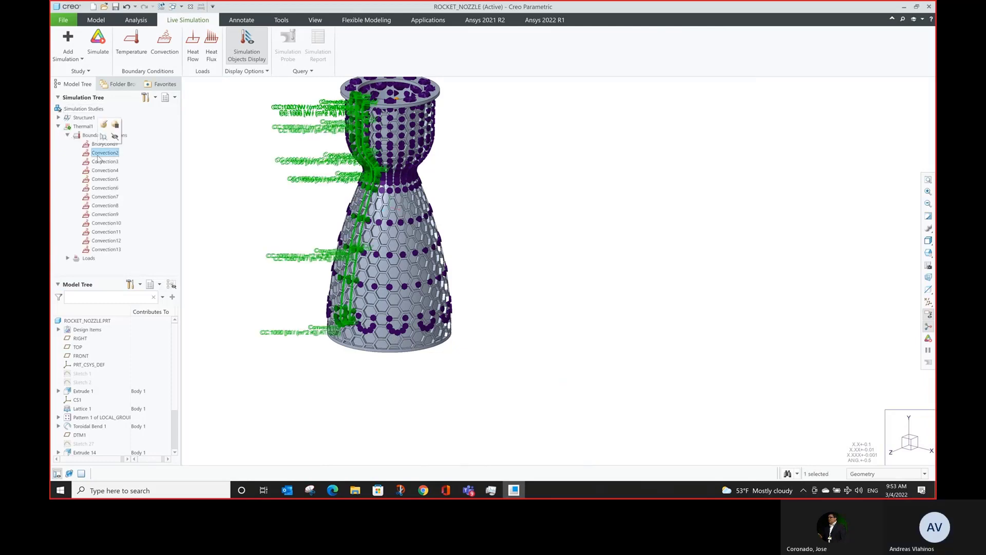
middle_drag(460, 313, 483, 319)
scroll(413, 164, down, 5)
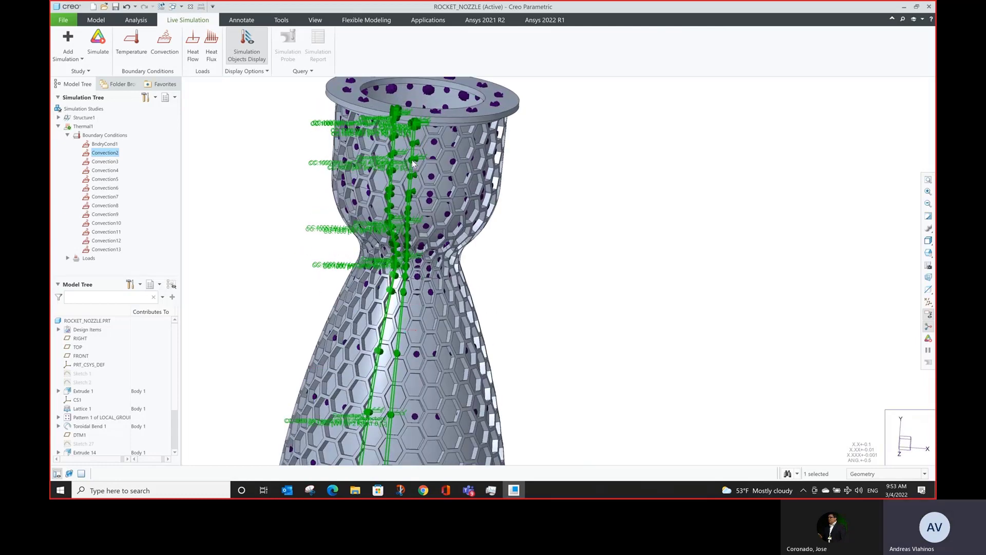
scroll(413, 163, up, 5)
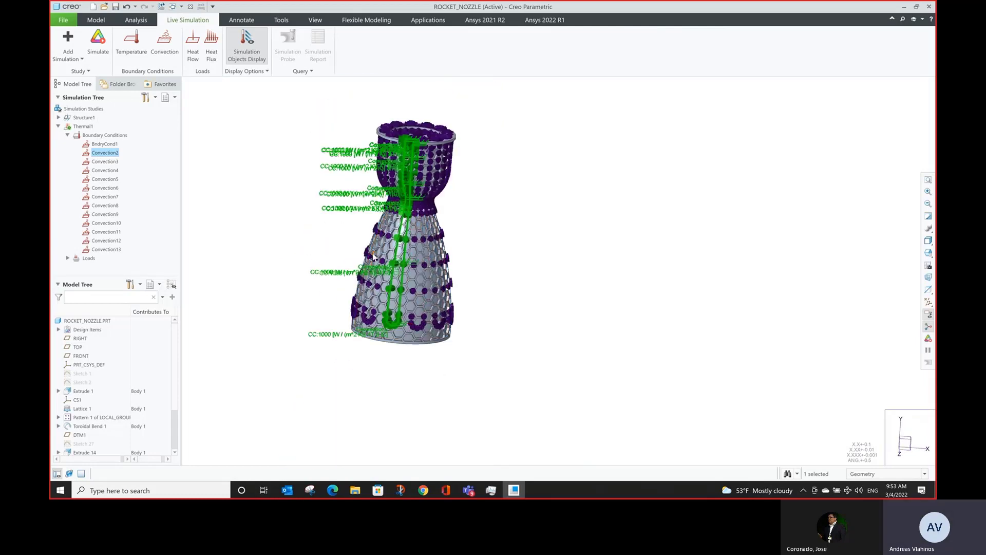
middle_drag(373, 257, 337, 260)
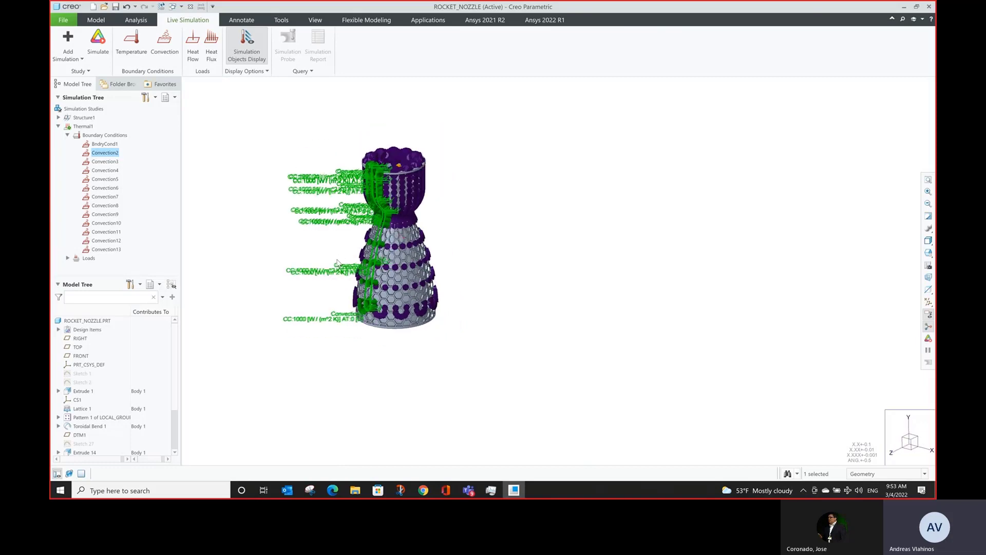
click(67, 136)
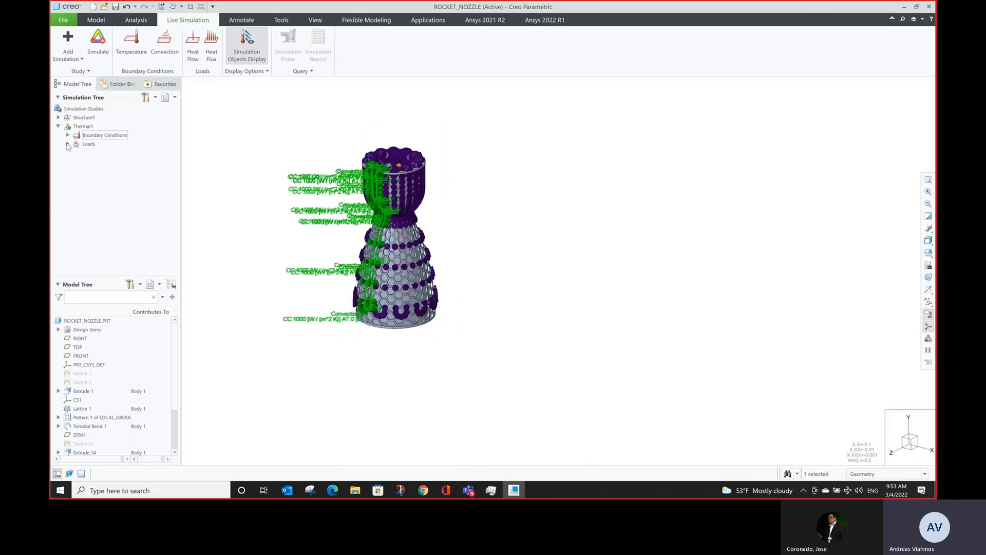
Run the Thermal1 live simulation on the nozzle and hide the simulation objects from the display.
scroll(404, 219, down, 3)
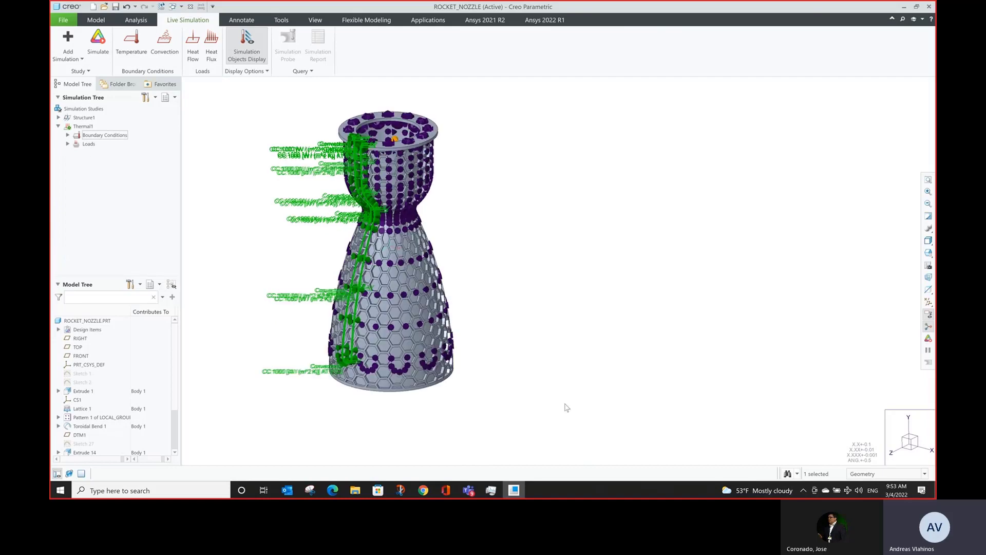
scroll(567, 407, up, 2)
scroll(503, 386, down, 1)
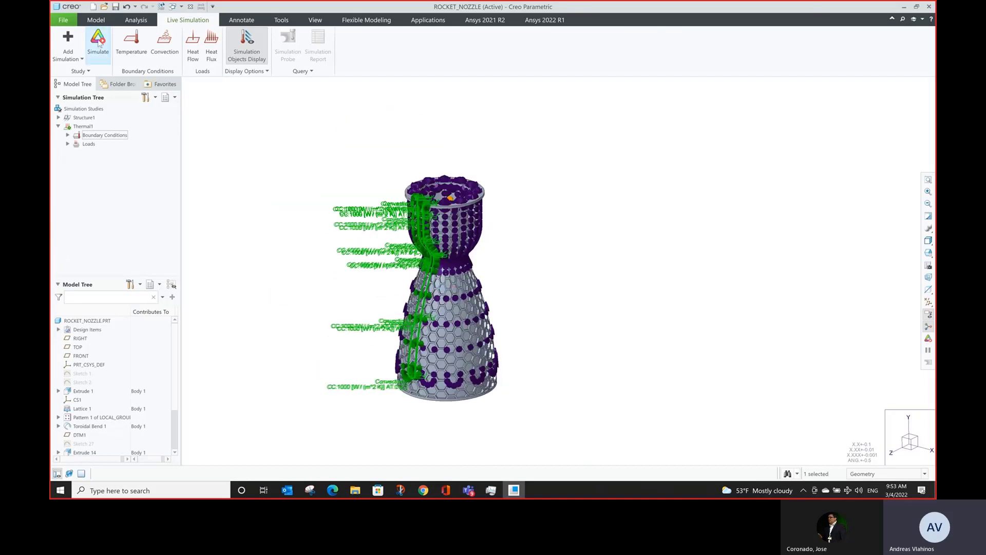
click(99, 43)
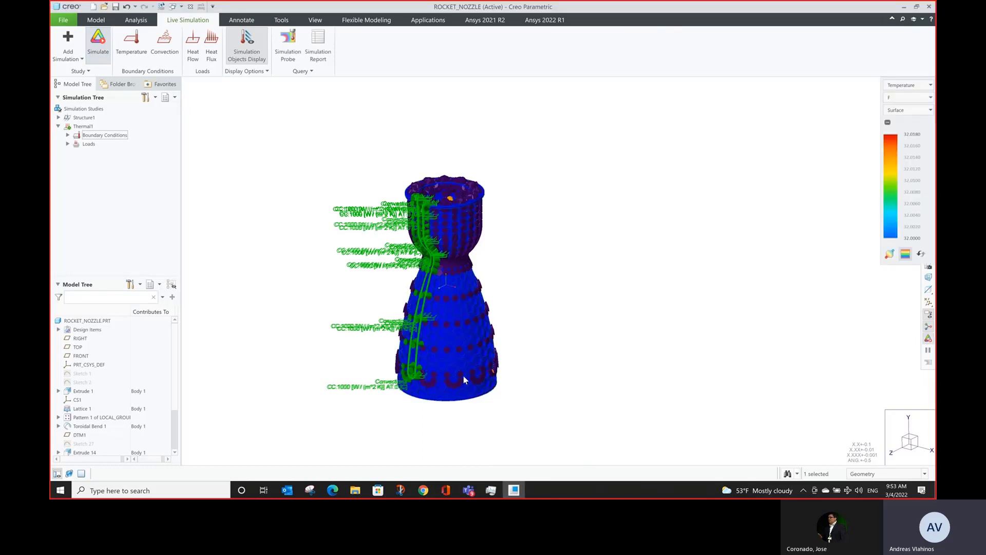
scroll(436, 411, up, 3)
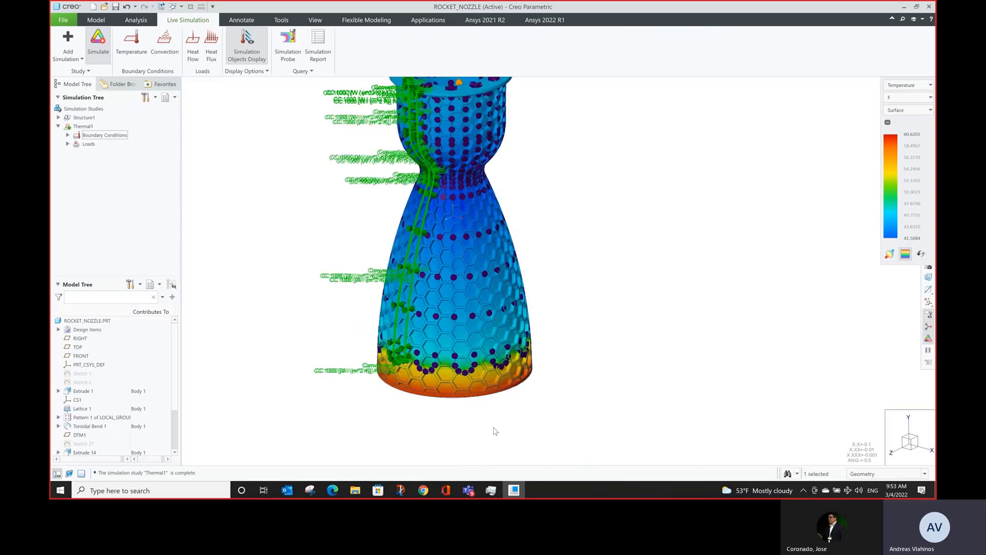
click(250, 53)
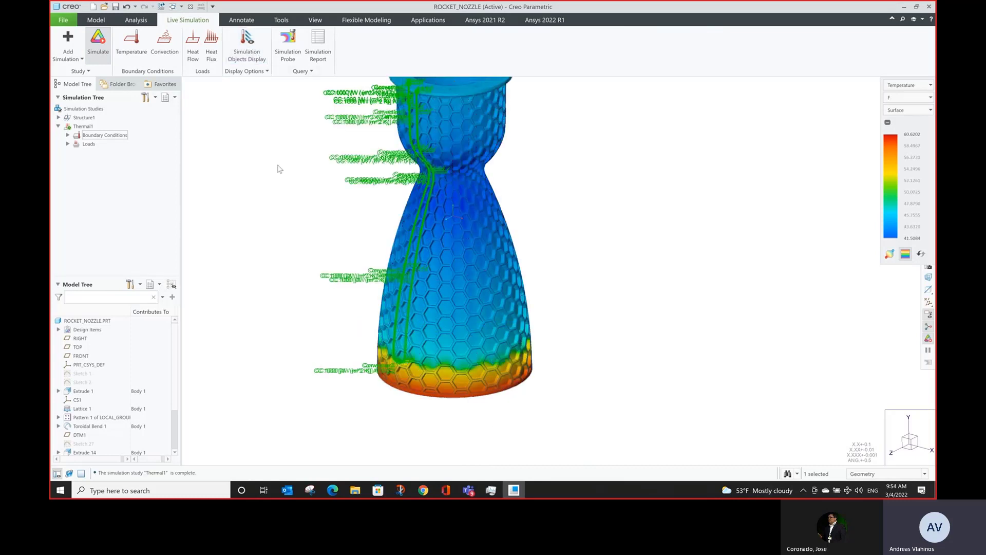
Examine the surface temperature distribution around the nozzle's open outlet end and along its outer wall.
scroll(521, 411, down, 2)
middle_drag(521, 411, 528, 242)
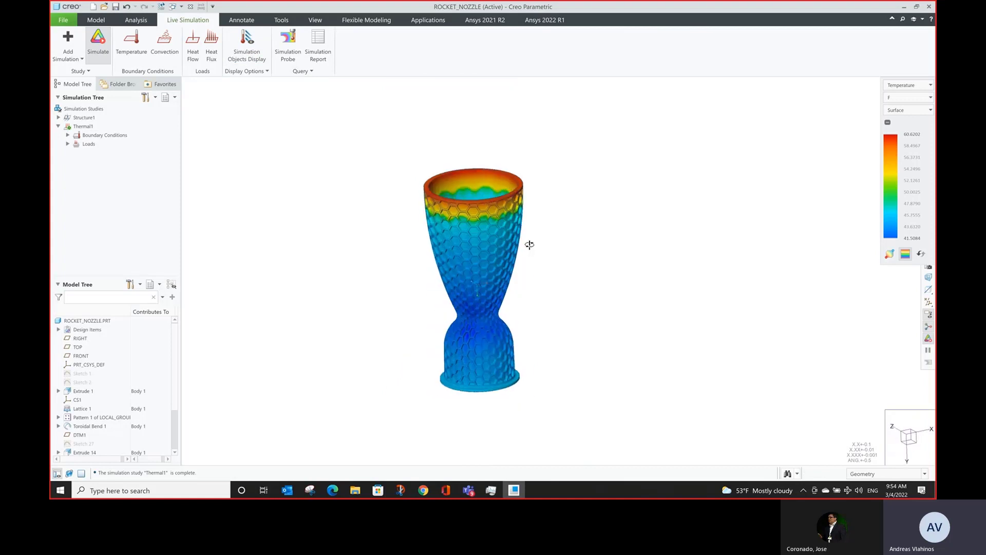
scroll(511, 229, up, 4)
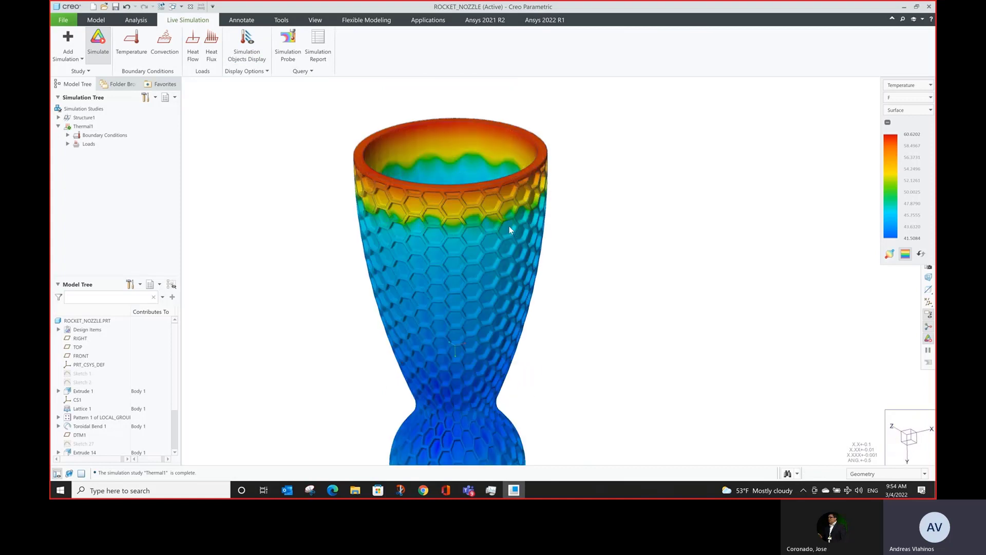
scroll(491, 214, up, 1)
scroll(436, 297, down, 2)
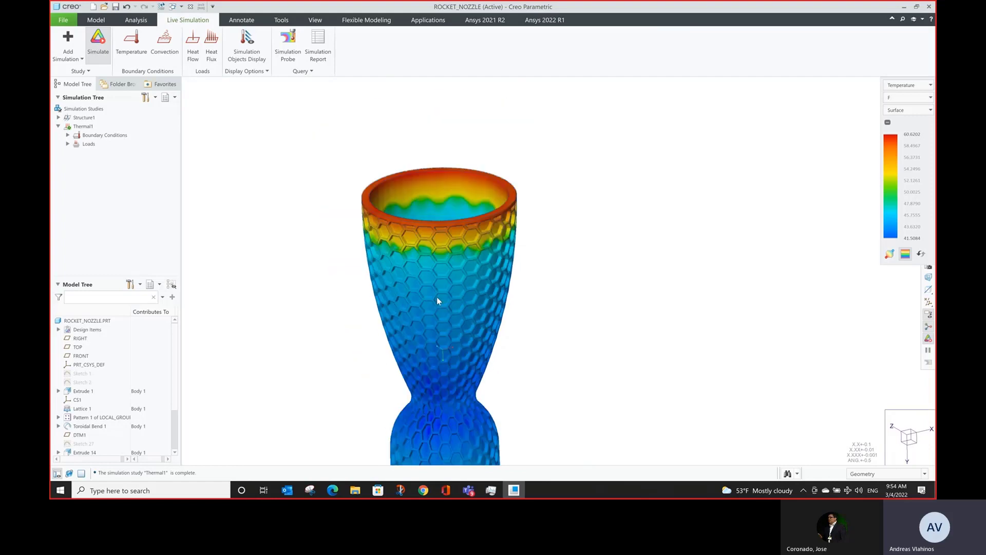
middle_drag(436, 295, 442, 328)
scroll(441, 328, down, 3)
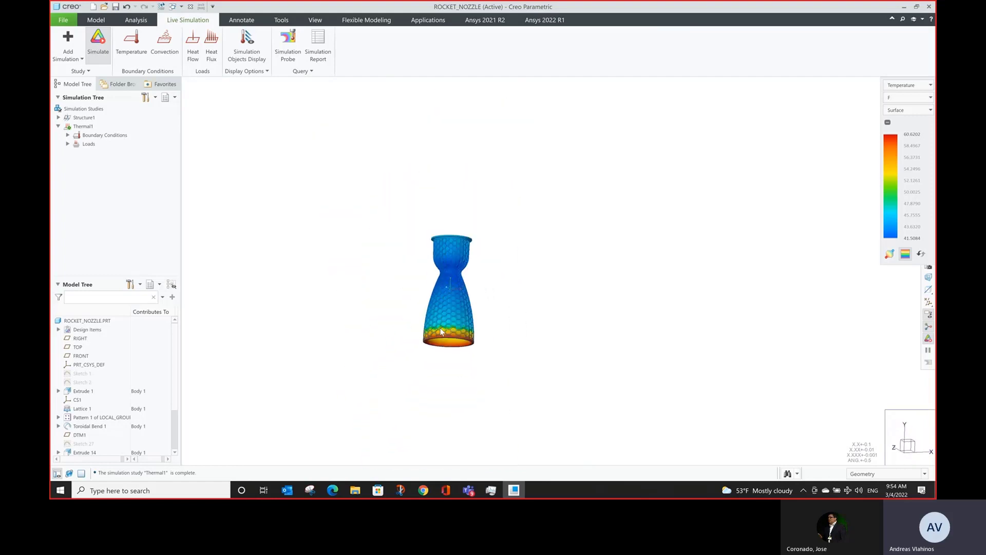
scroll(440, 329, up, 5)
middle_drag(470, 285, 472, 320)
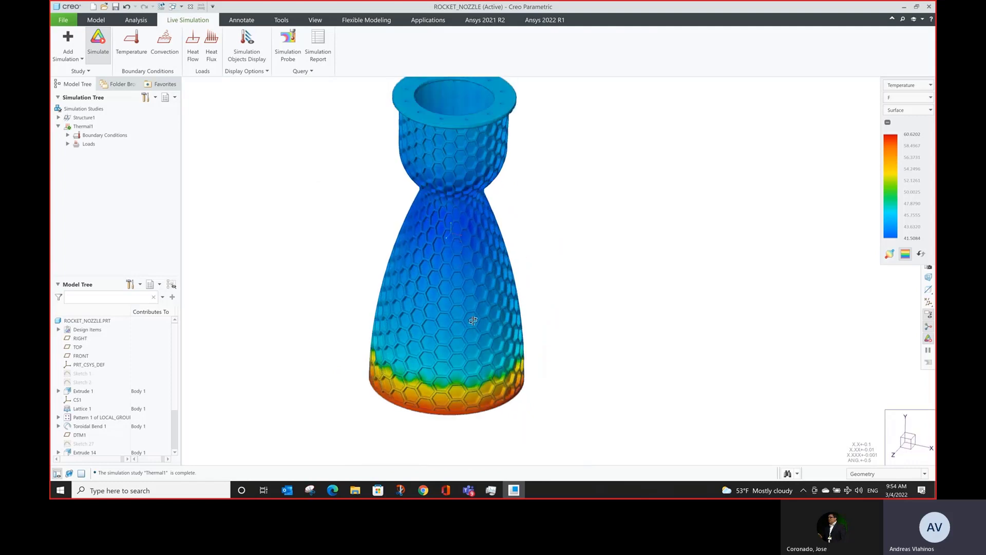
Examine the temperature distribution up close around the upper flange and throat, and over the whole nozzle.
scroll(470, 321, down, 2)
scroll(470, 151, up, 4)
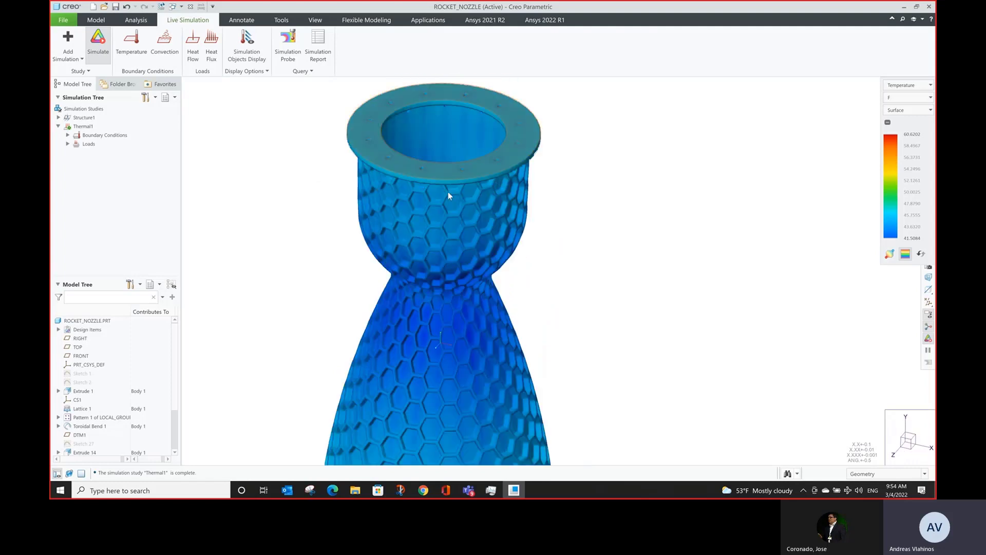
scroll(448, 196, up, 3)
scroll(466, 323, down, 3)
middle_drag(466, 321, 464, 315)
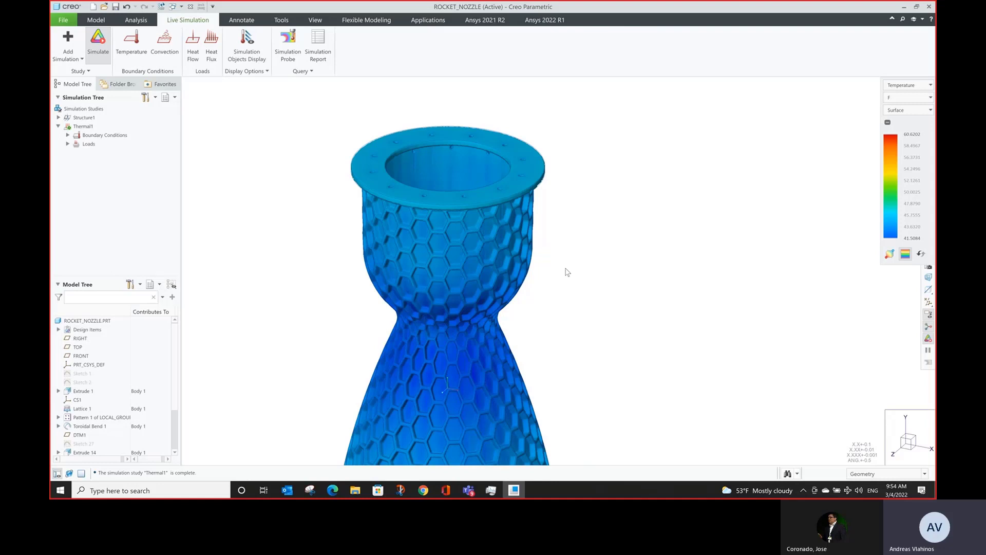
scroll(547, 259, down, 5)
scroll(478, 237, up, 1)
scroll(522, 311, up, 1)
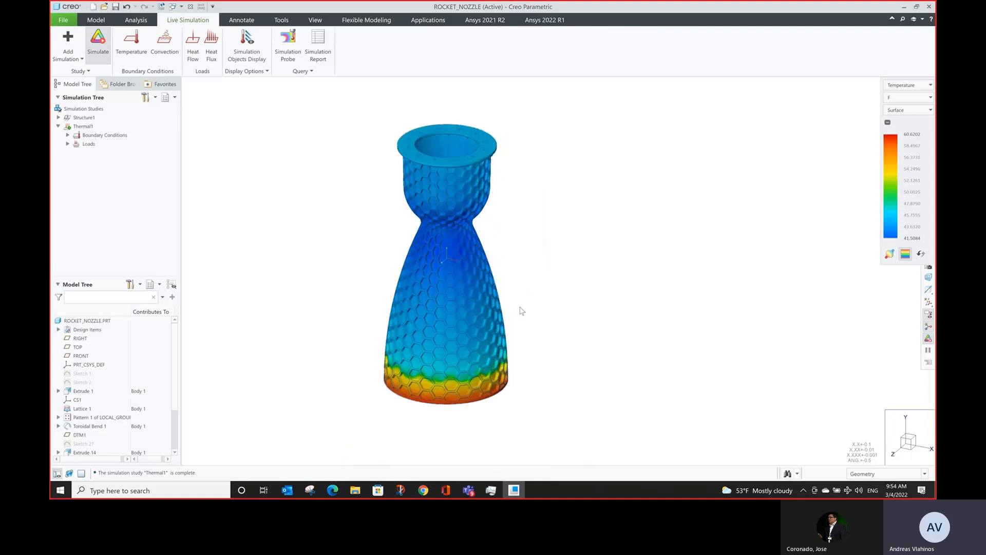
scroll(522, 309, up, 1)
scroll(522, 299, down, 2)
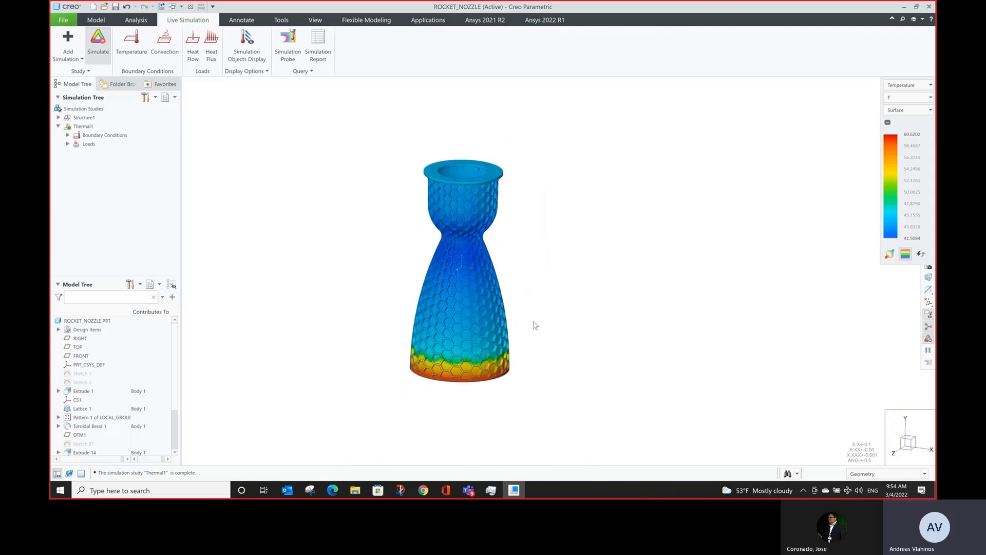
scroll(532, 278, up, 1)
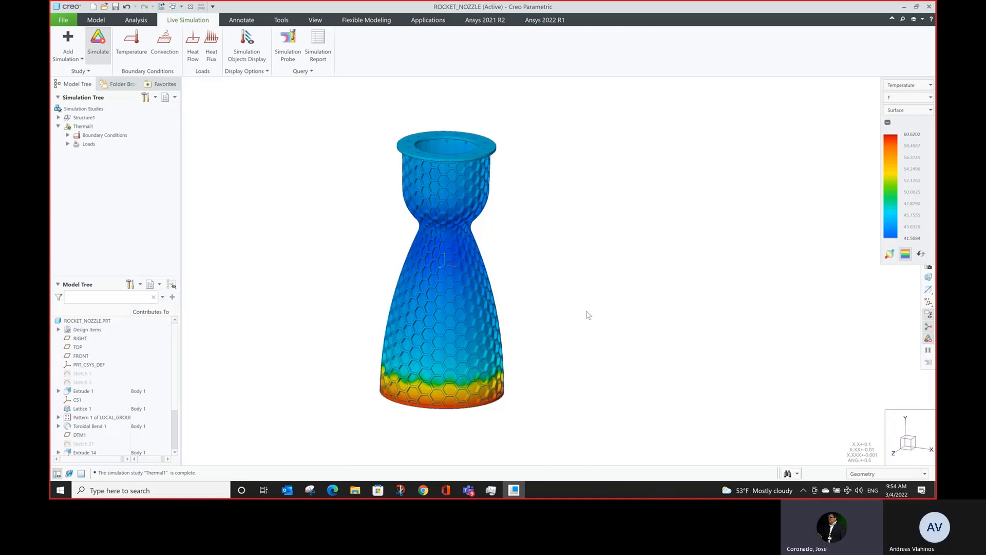
key(alt+Tab)
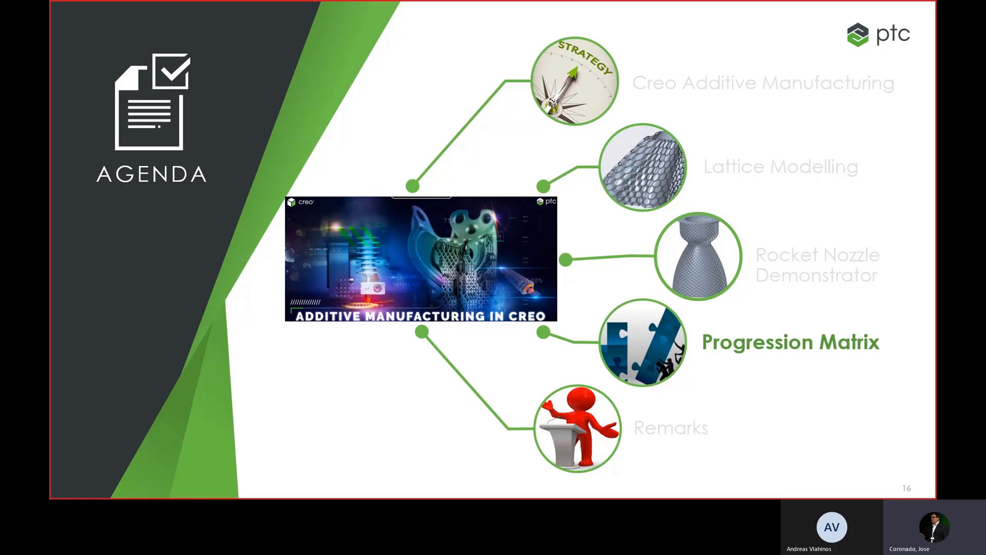
key(Right)
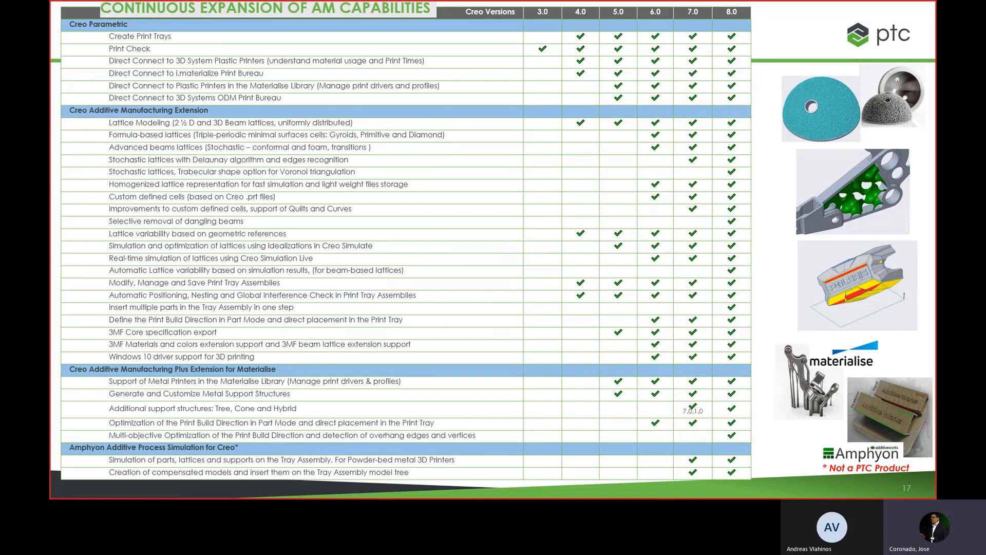
key(Right)
key(Right)
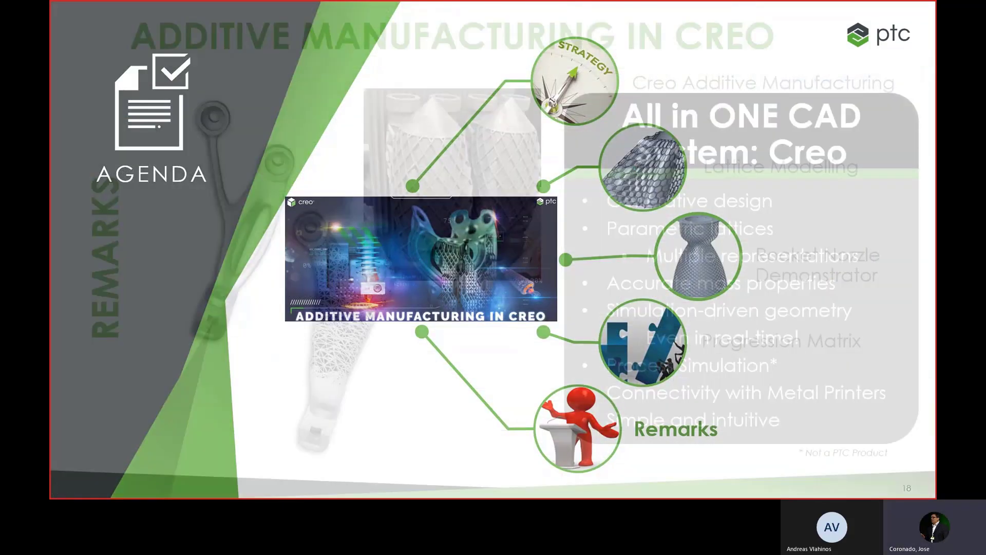